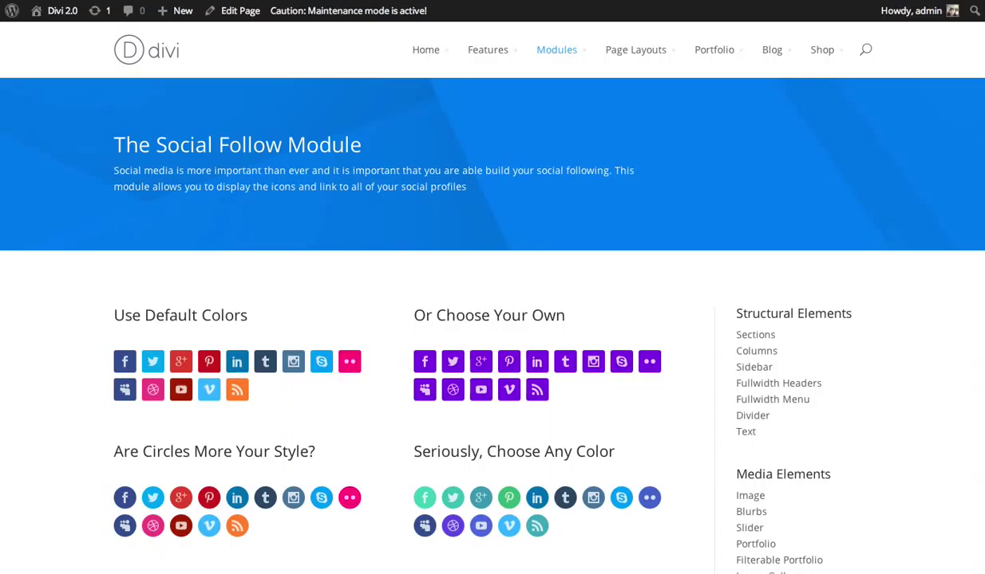
- Scroll down and back up through the Standard Blog Layout page to review its sidebar and video post
scroll(493, 320, down, 3)
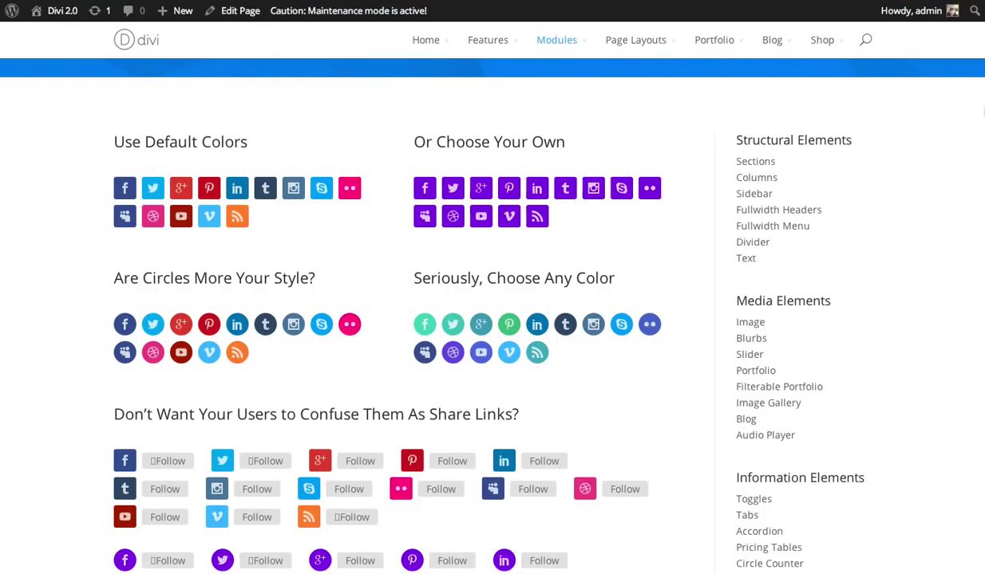
scroll(493, 320, down, 2)
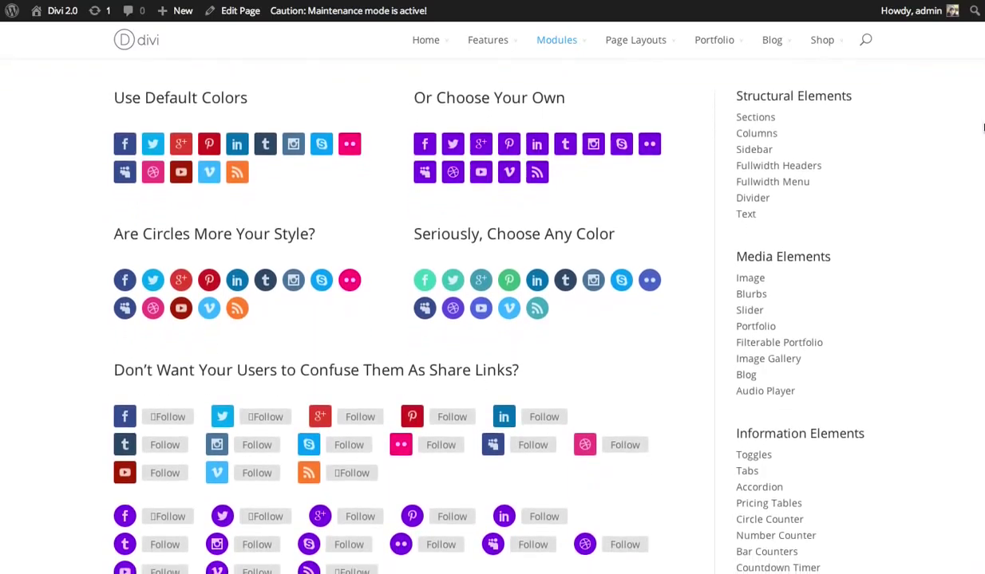
scroll(905, 138, down, 1)
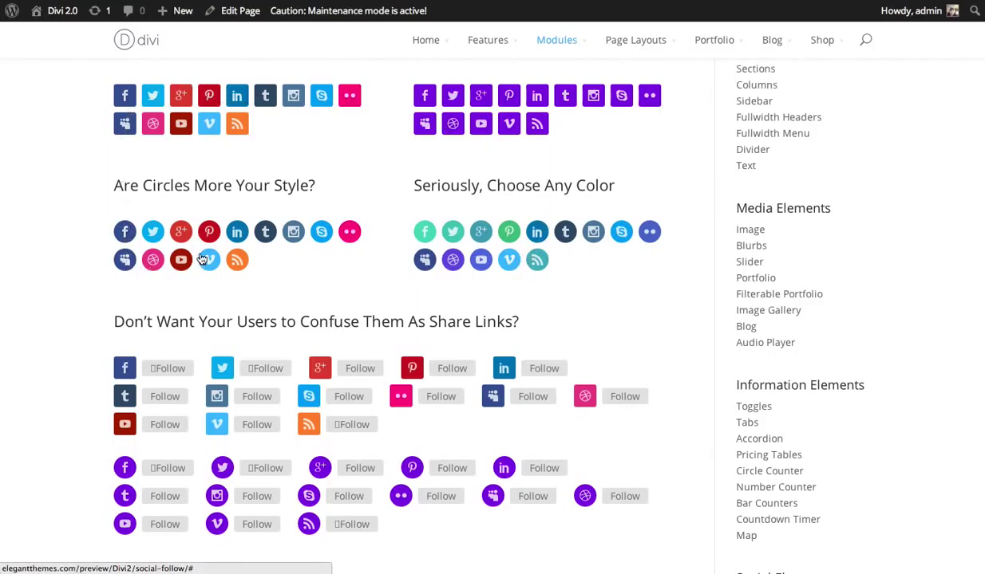
scroll(399, 319, down, 4)
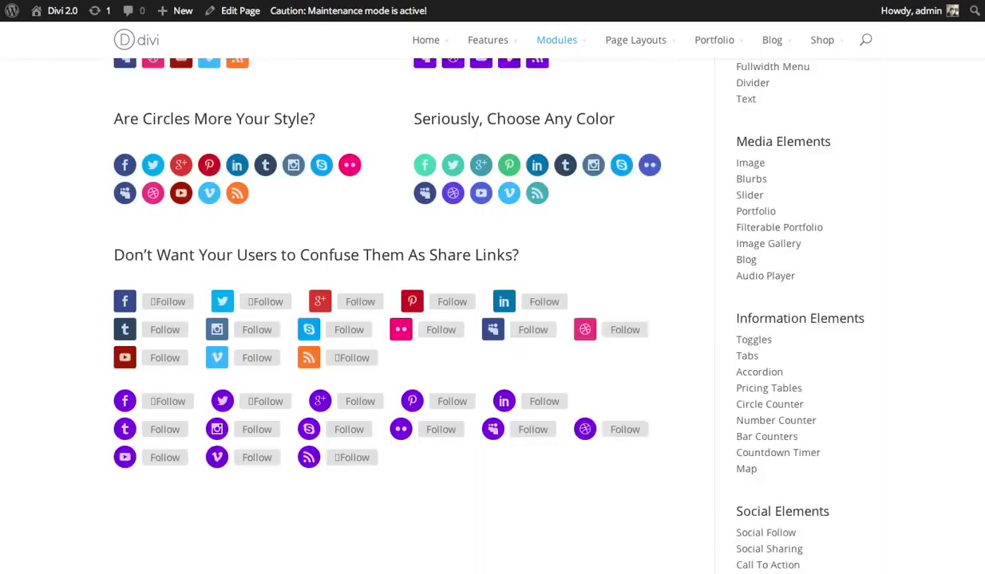
scroll(399, 319, up, 3)
scroll(399, 319, up, 3)
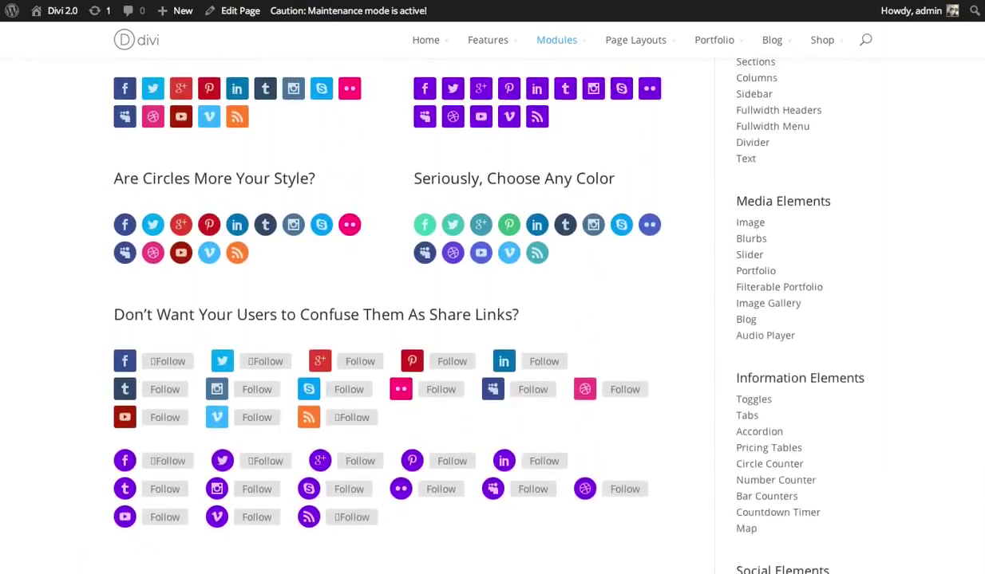
scroll(398, 319, down, 1)
scroll(399, 319, down, 4)
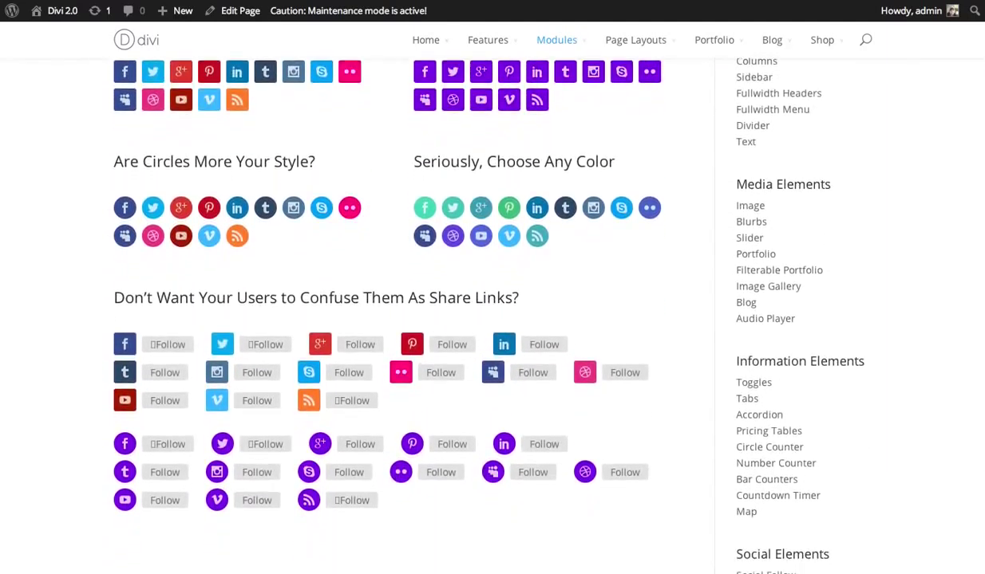
scroll(399, 319, down, 3)
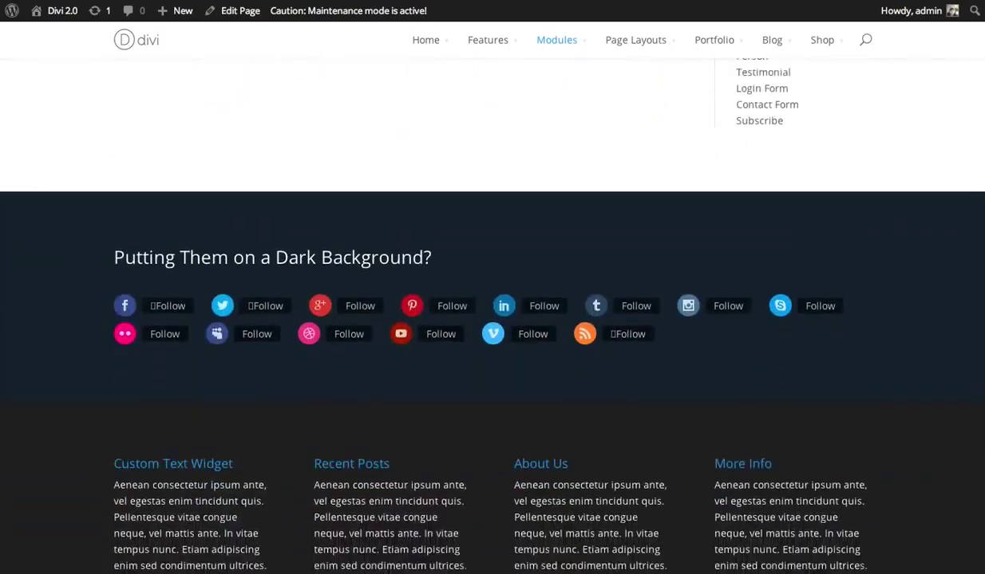
scroll(399, 319, up, 9)
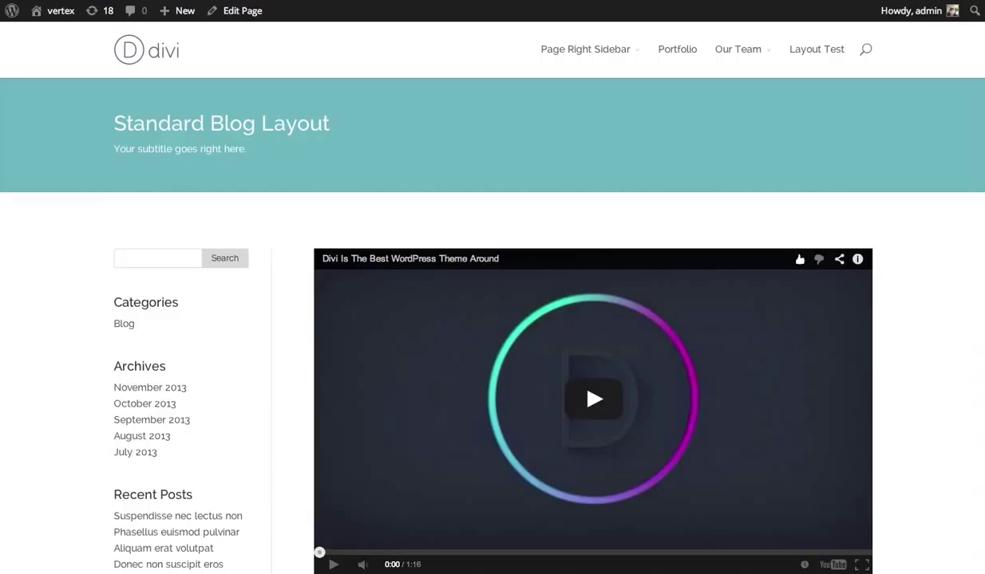
scroll(593, 359, down, 12)
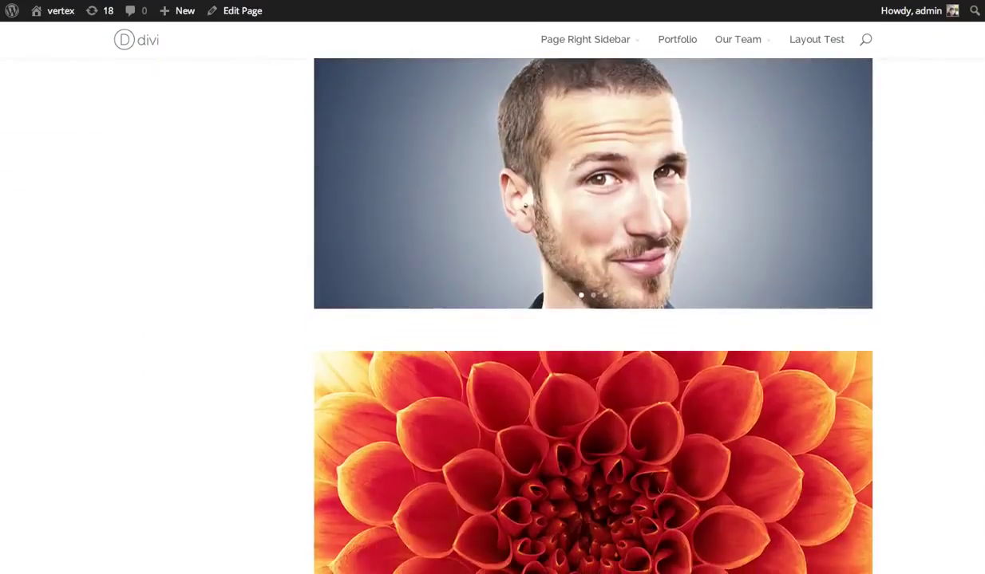
scroll(593, 319, up, 12)
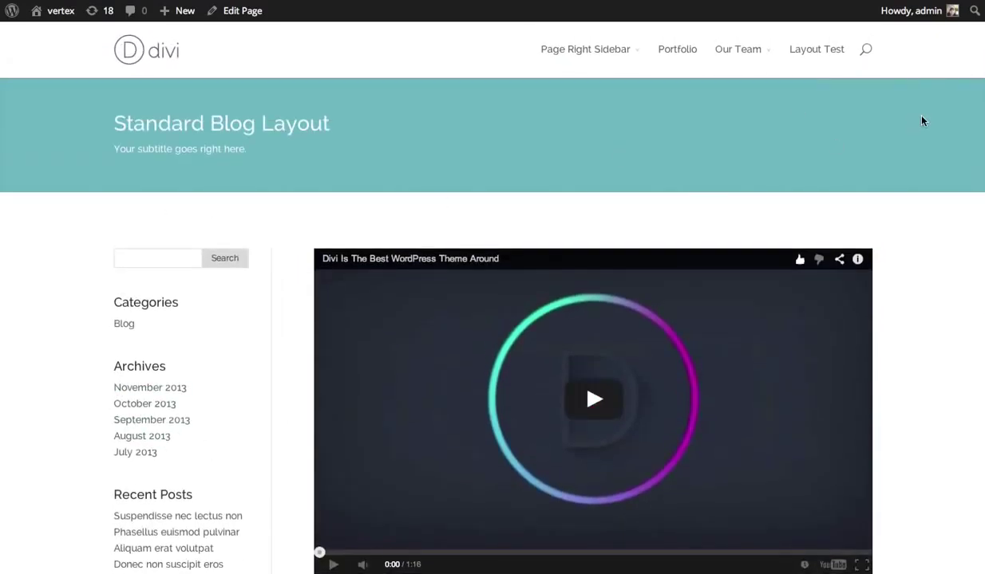
scroll(901, 92, down, 2)
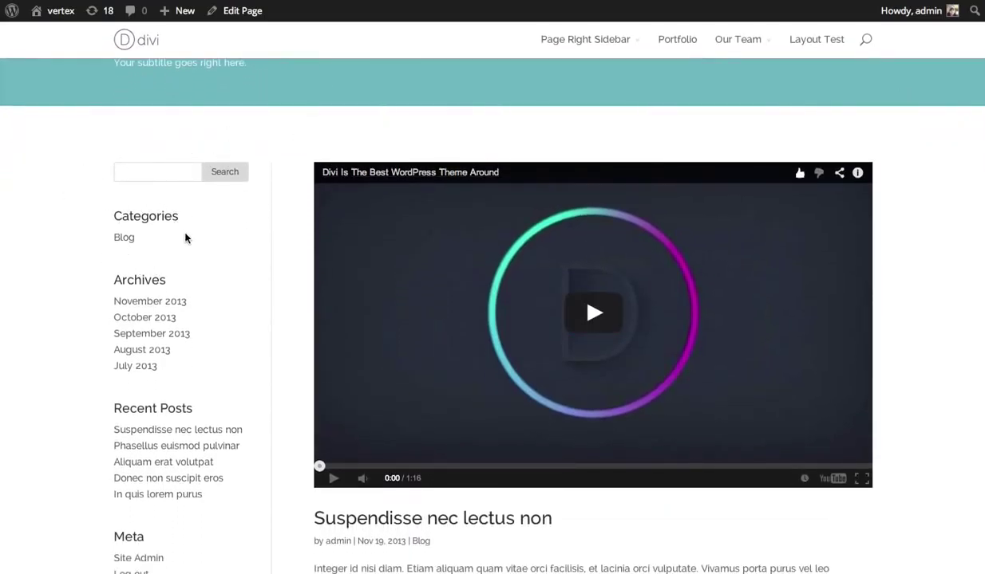
scroll(187, 235, up, 2)
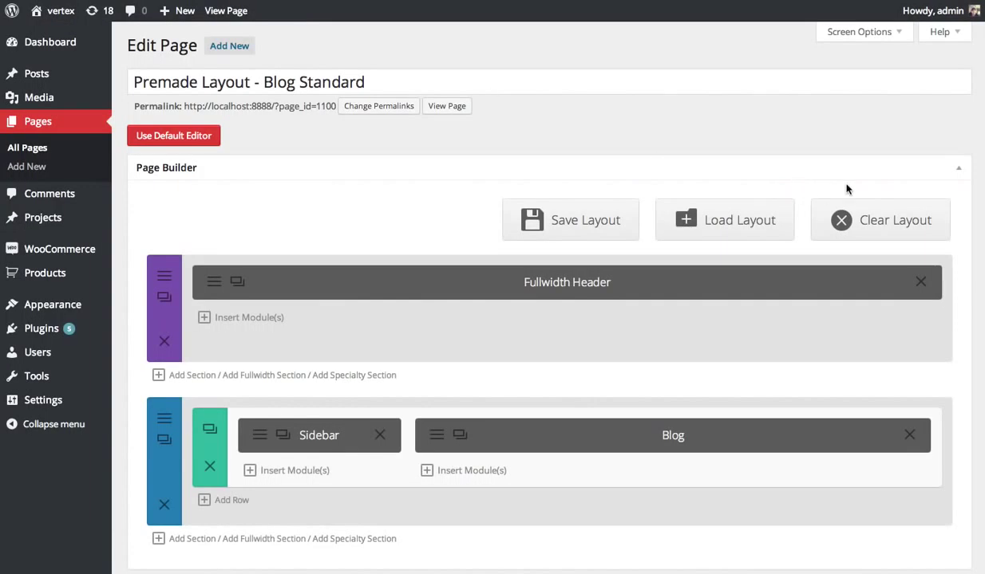
- Open the Insert Module list for the Sidebar column and scroll down to Social Media Follow
scroll(330, 383, down, 2)
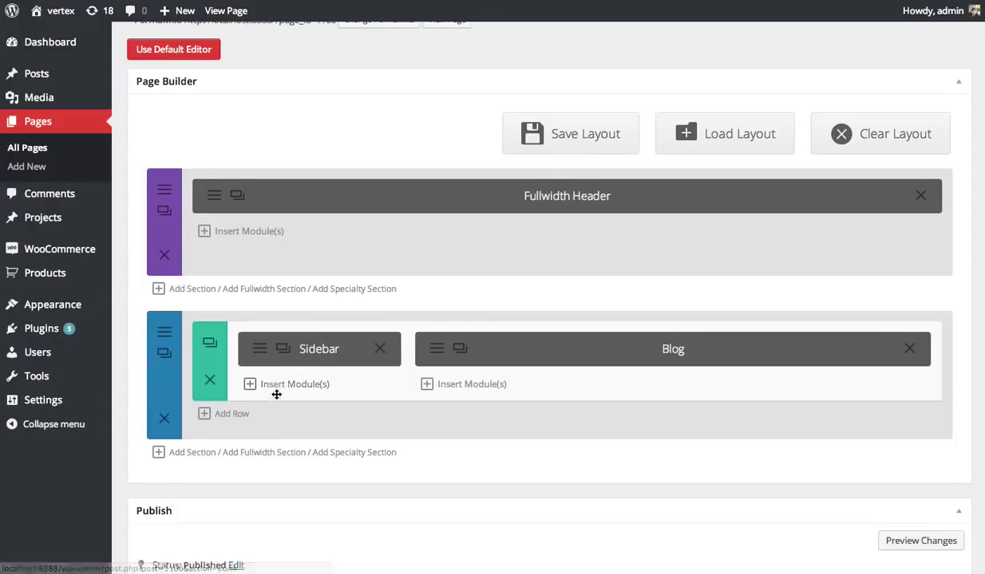
click(299, 387)
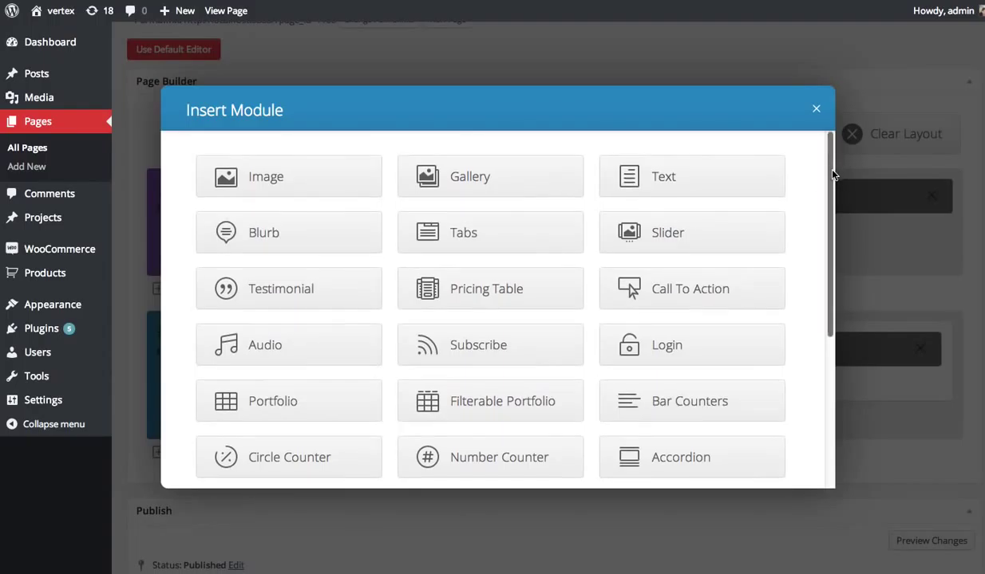
drag(832, 173, 820, 352)
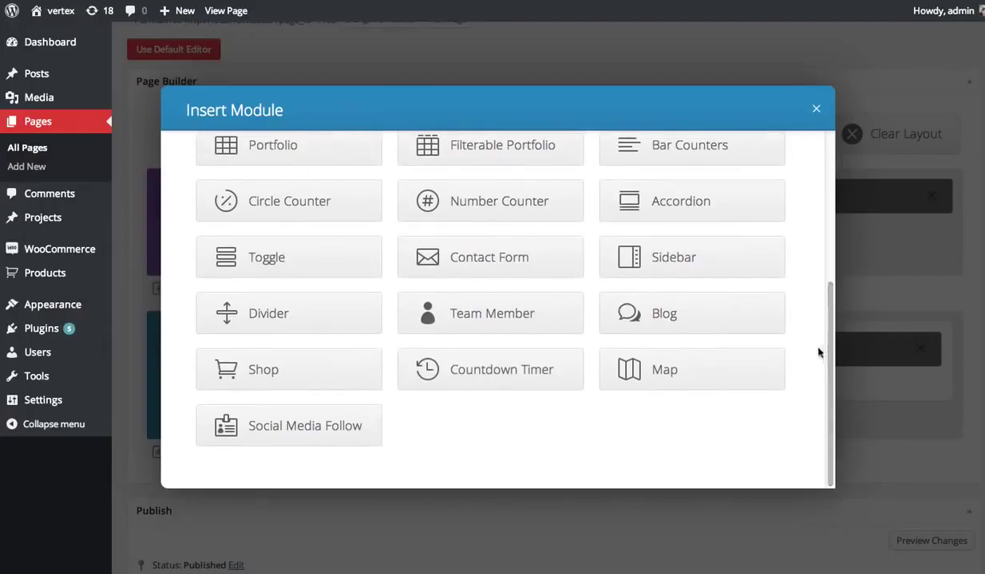
- Add a Social Media Follow module, keeping Rounded Rectangle link shape and Dark text
click(320, 428)
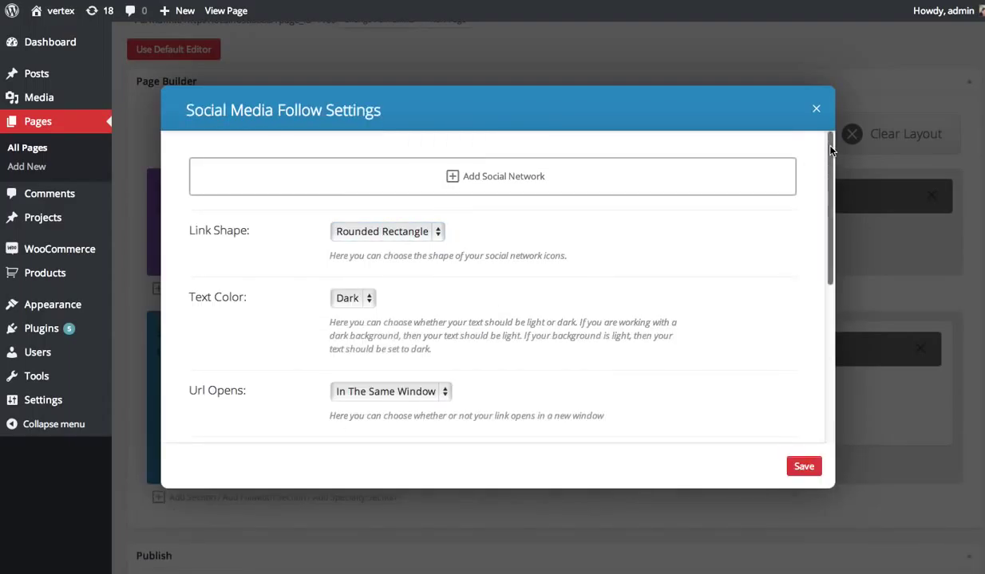
drag(830, 150, 832, 190)
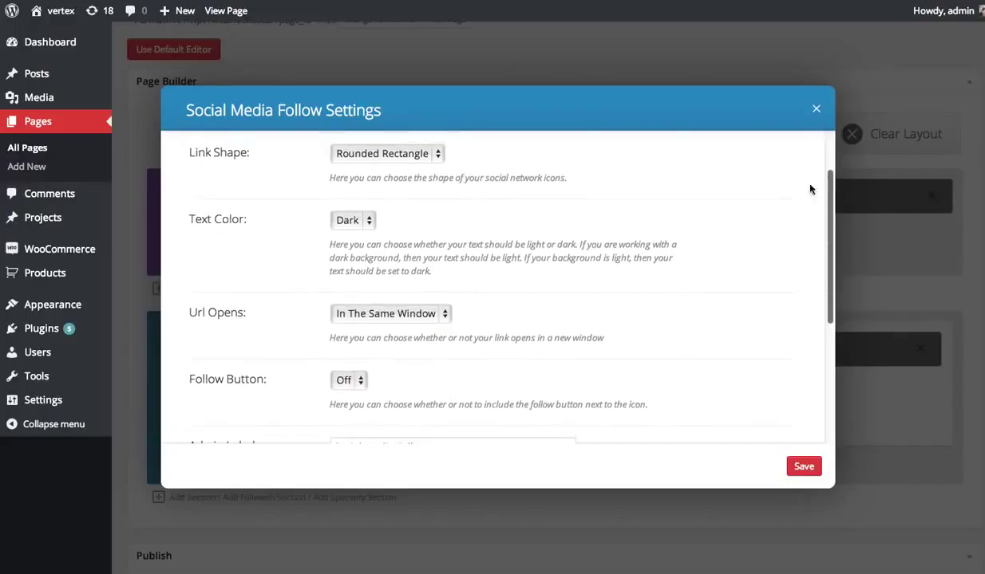
click(397, 154)
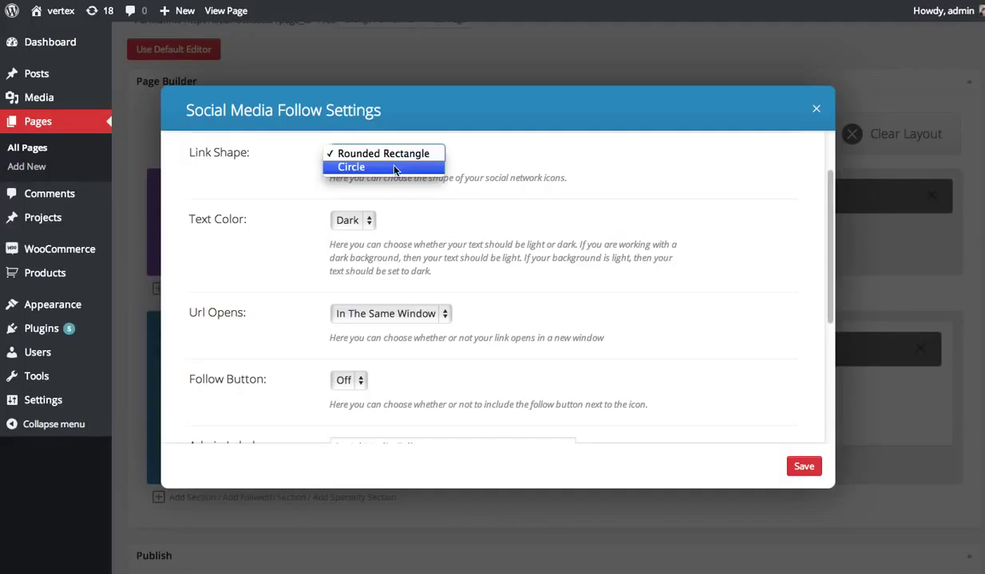
click(512, 145)
click(364, 221)
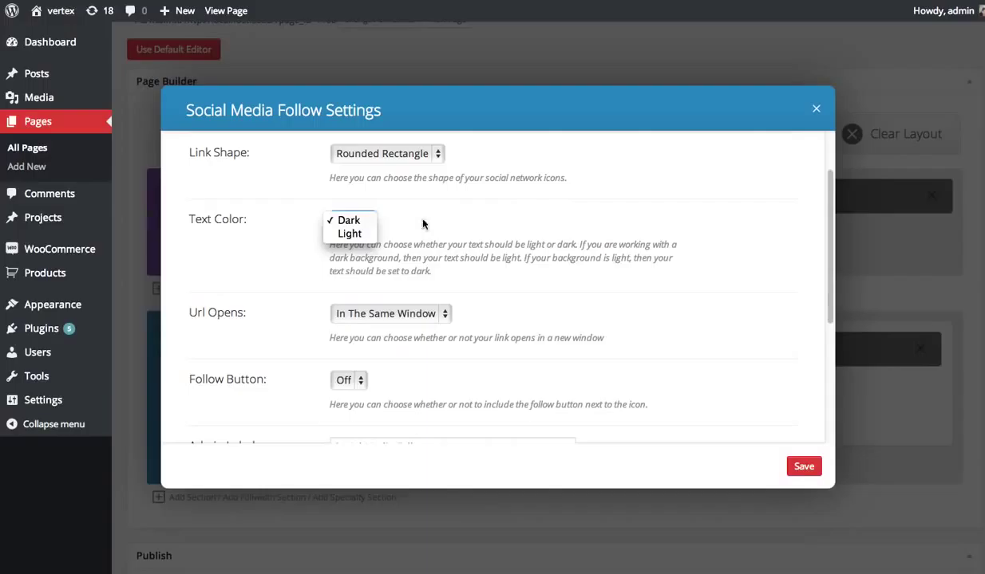
click(454, 224)
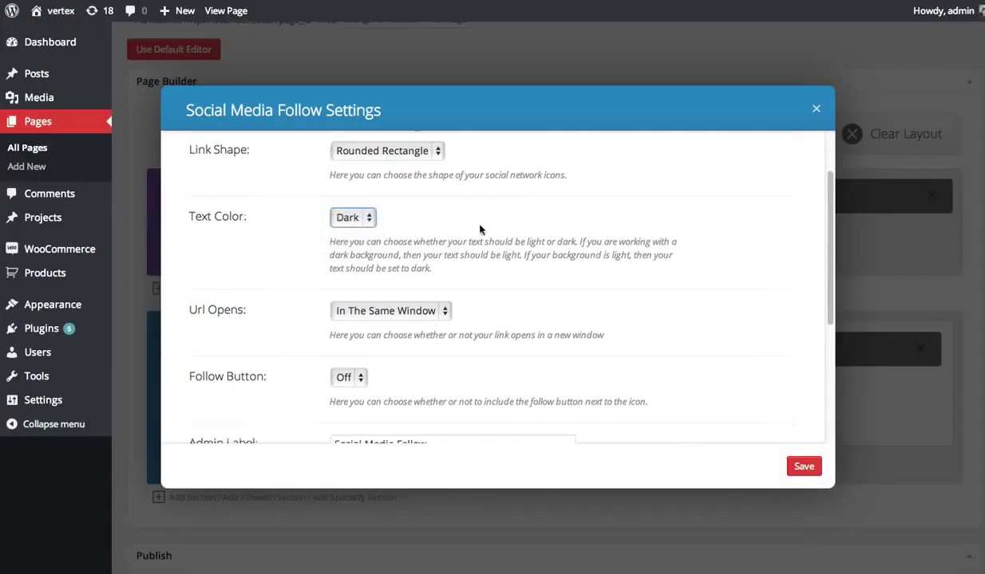
- Leave the link-opening option unchanged and Follow Button set to Off
scroll(479, 228, down, 2)
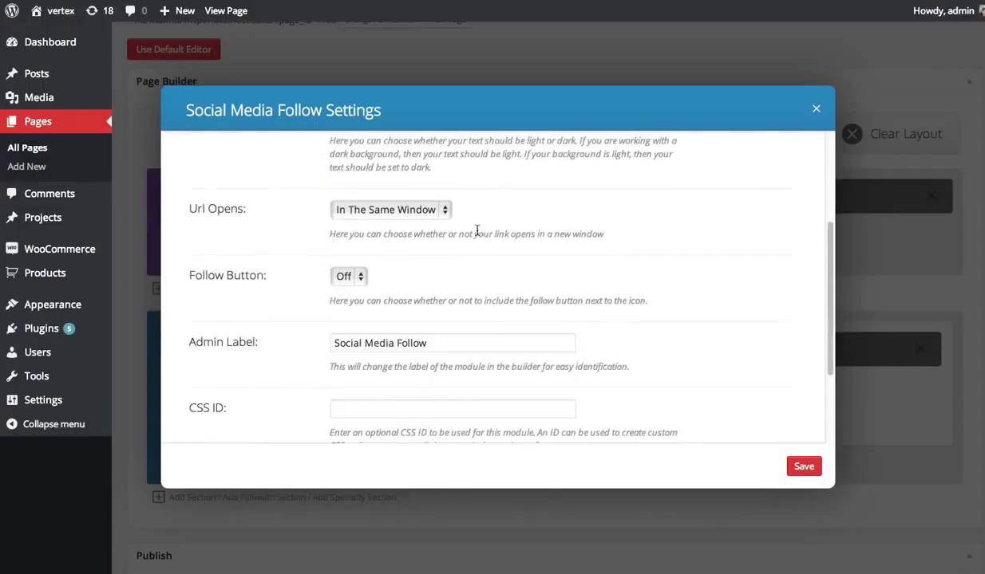
click(418, 211)
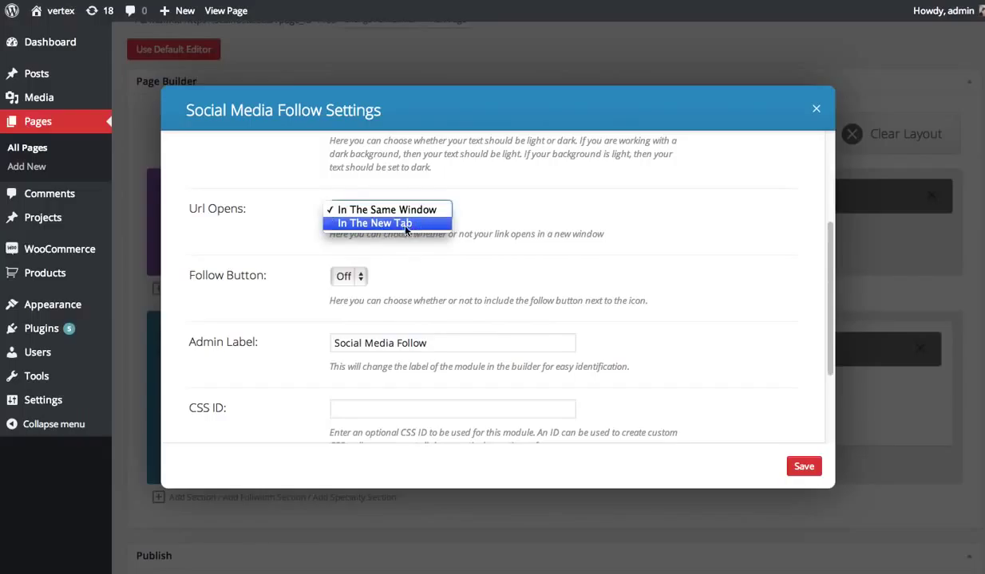
click(525, 198)
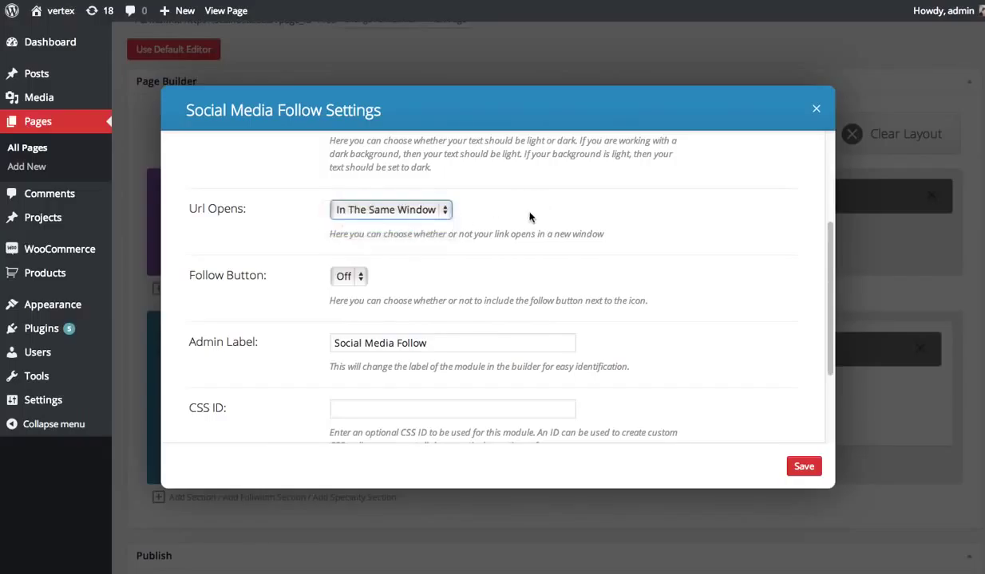
scroll(515, 209, down, 1)
scroll(529, 212, down, 1)
click(346, 179)
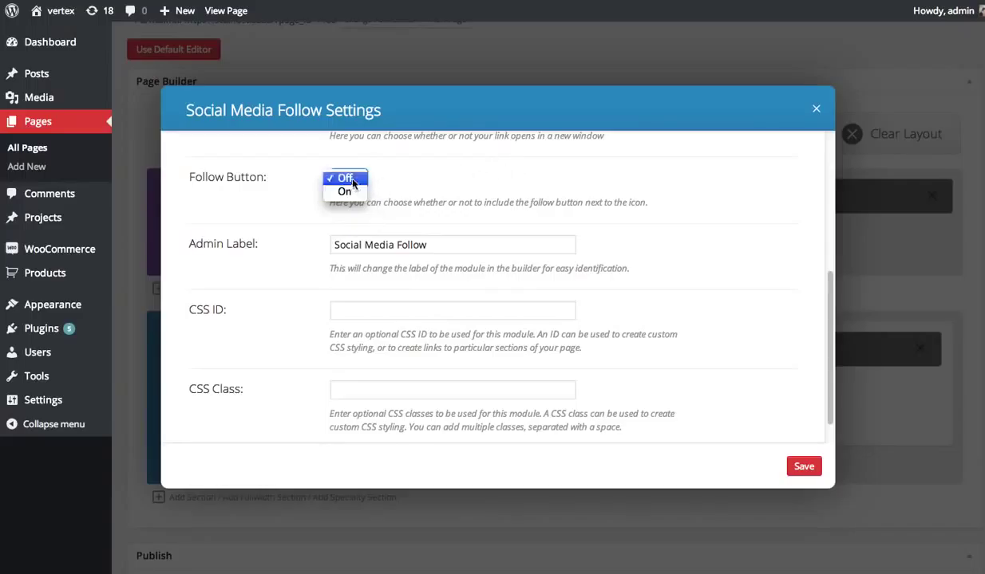
click(481, 179)
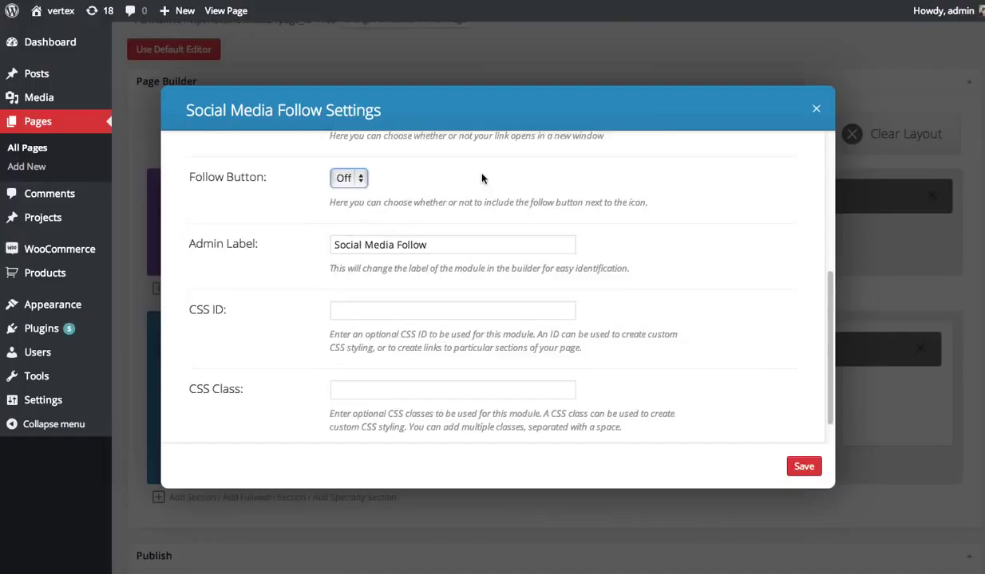
scroll(470, 171, down, 1)
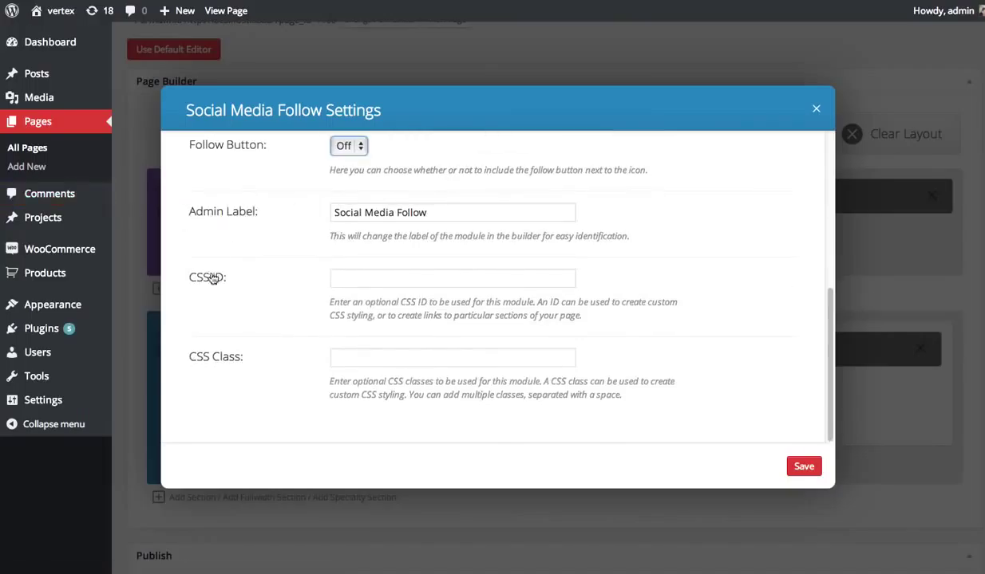
scroll(446, 287, up, 5)
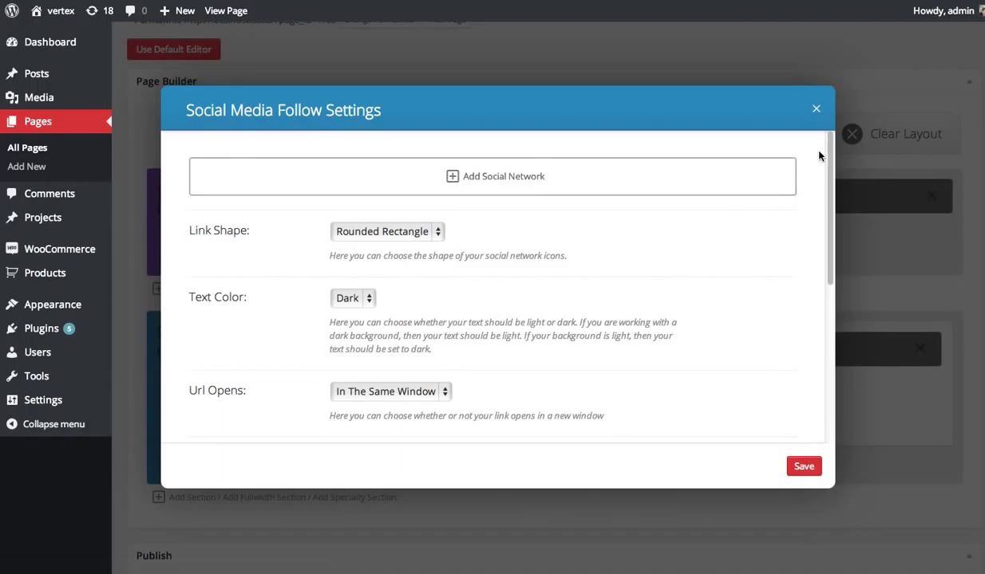
drag(829, 146, 812, 167)
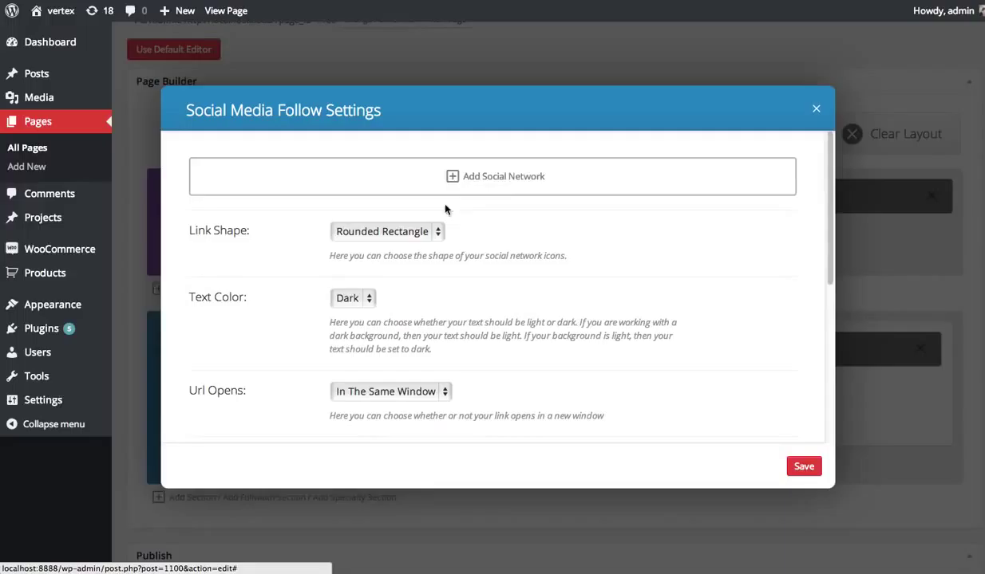
click(512, 179)
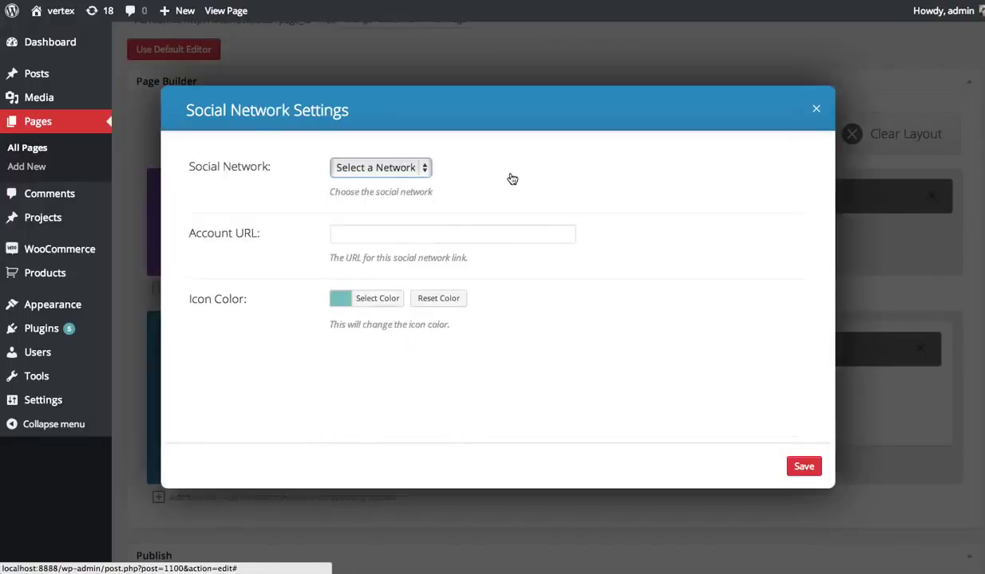
click(390, 169)
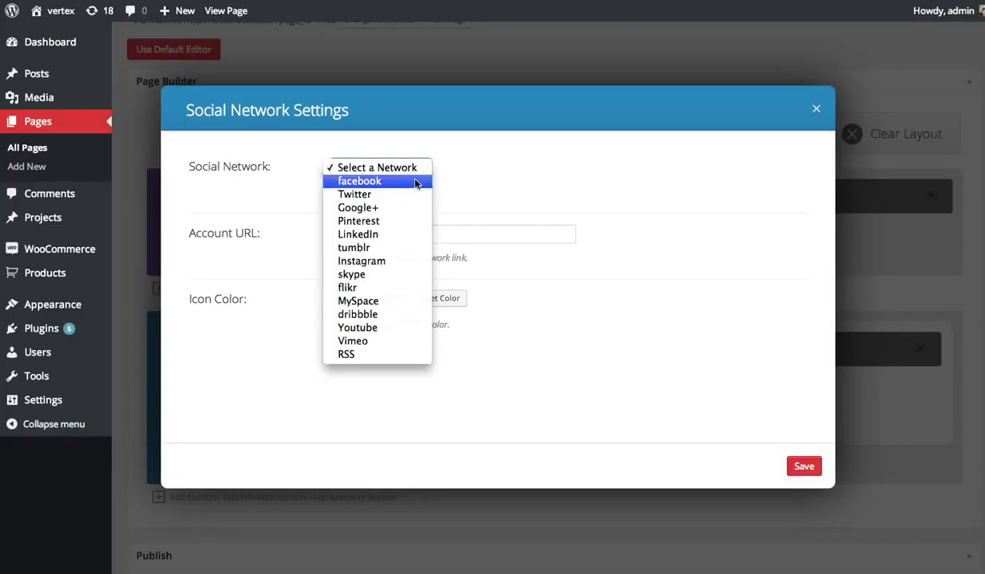
click(372, 182)
click(418, 234)
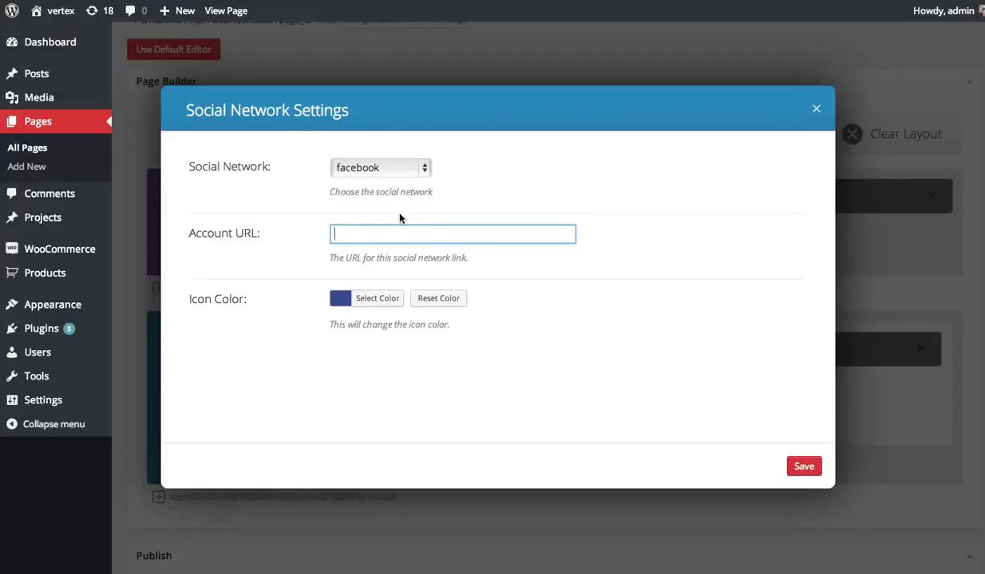
text(http://facebook.com/elegantthemes)
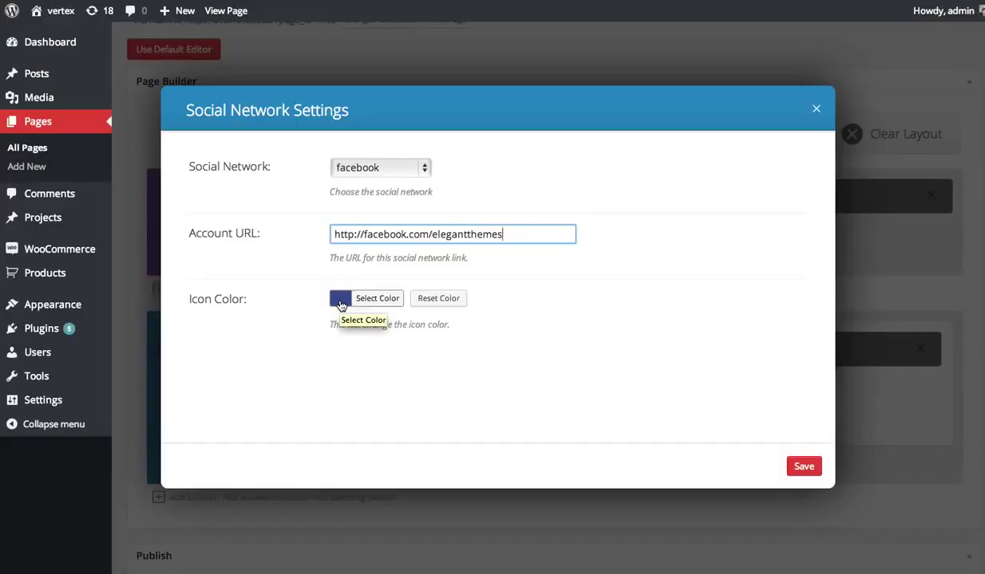
click(340, 304)
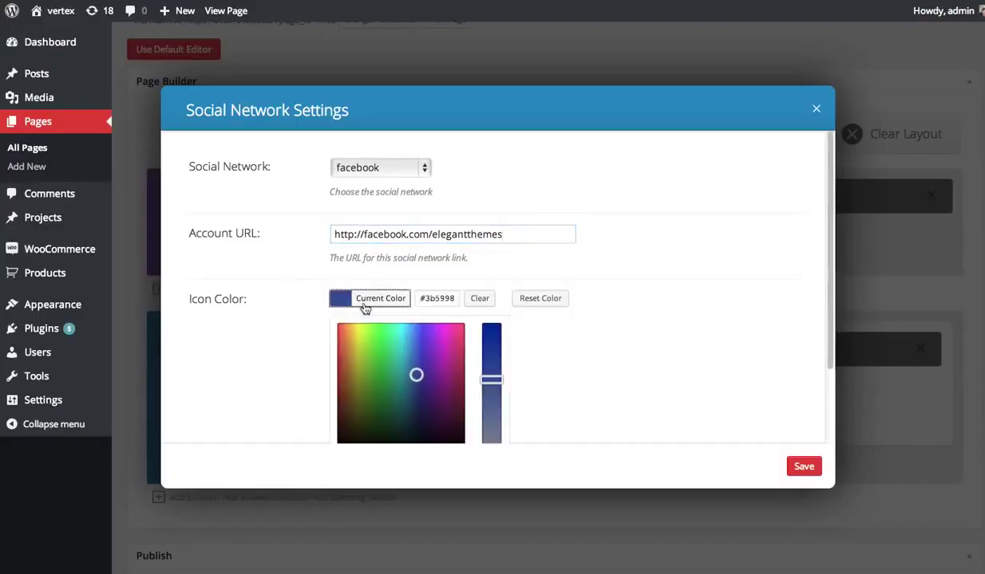
click(646, 345)
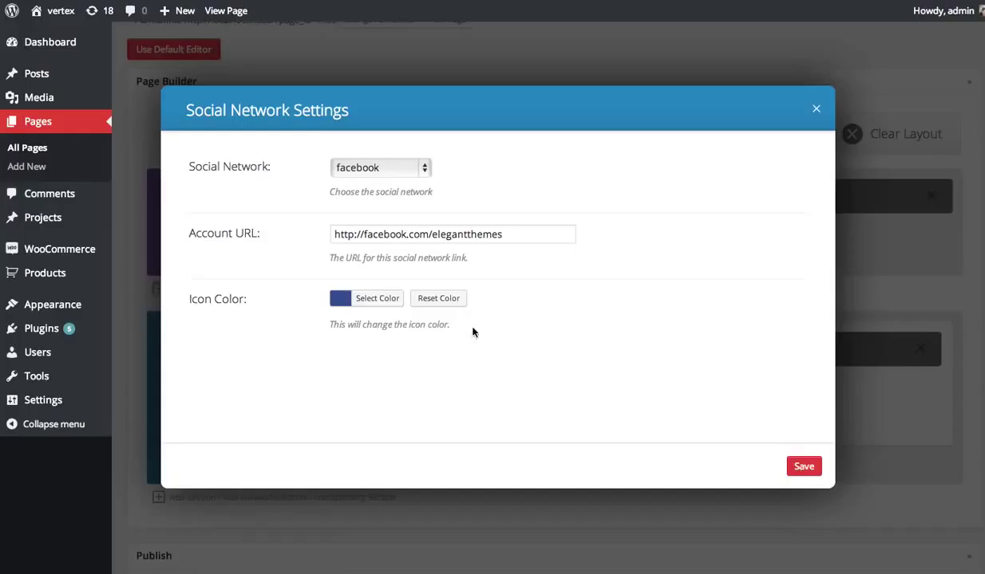
click(804, 467)
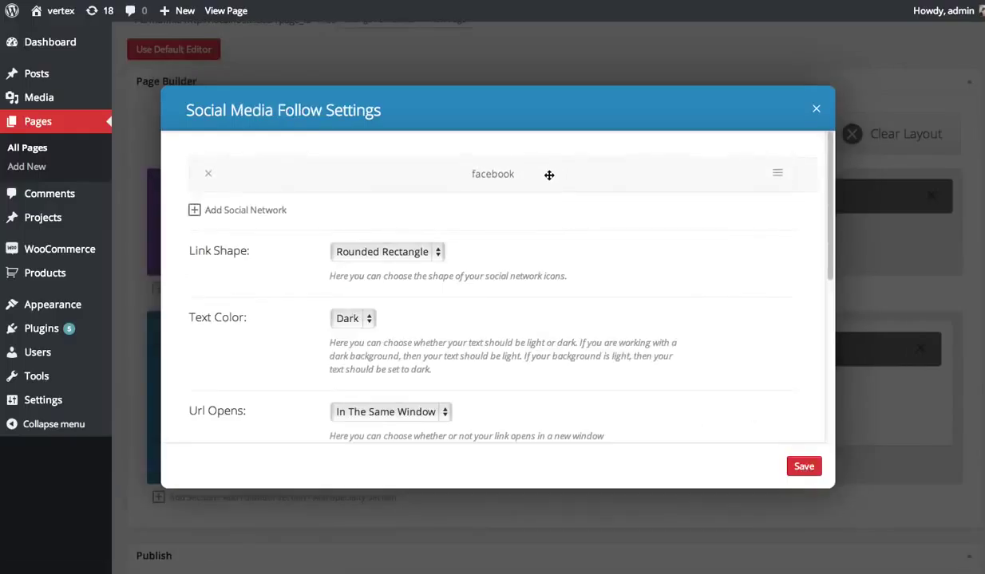
click(267, 218)
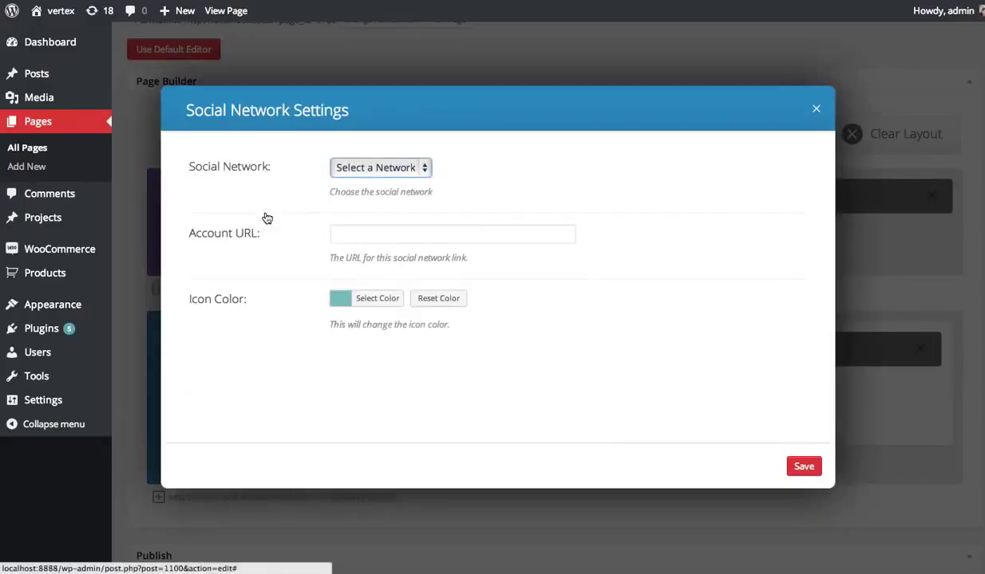
click(413, 166)
click(390, 196)
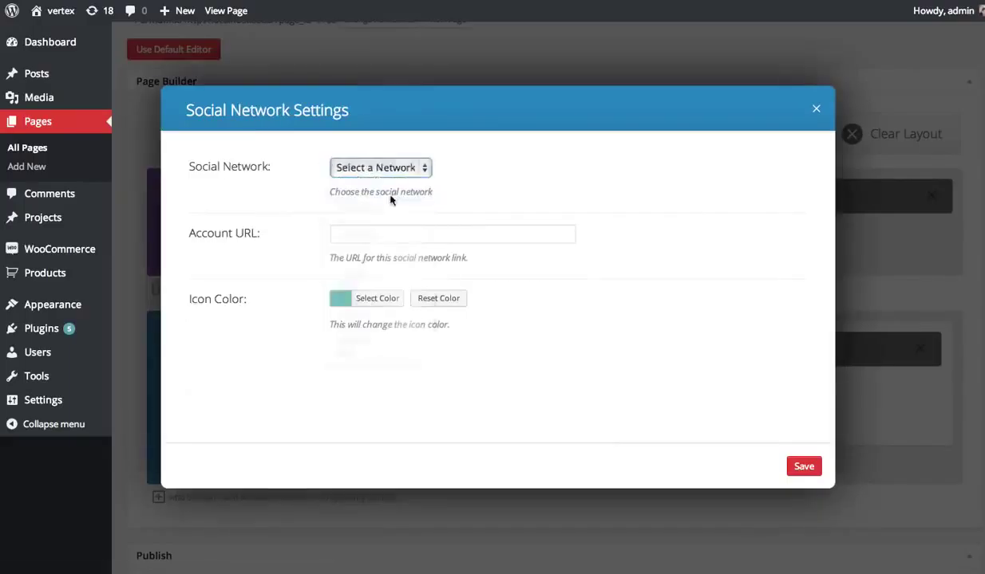
click(371, 232)
text(http:)
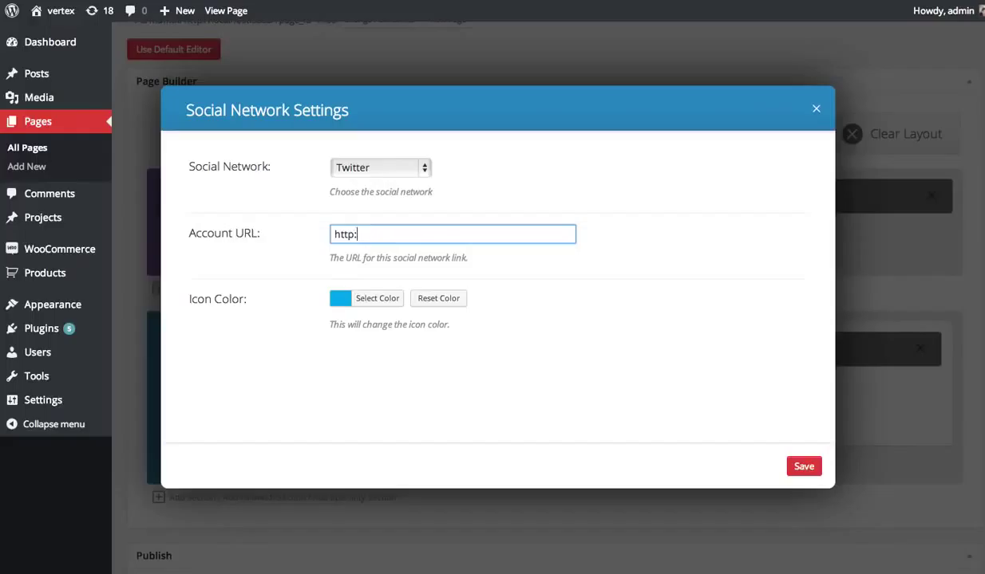
text(//twitter.com/elegantthemes)
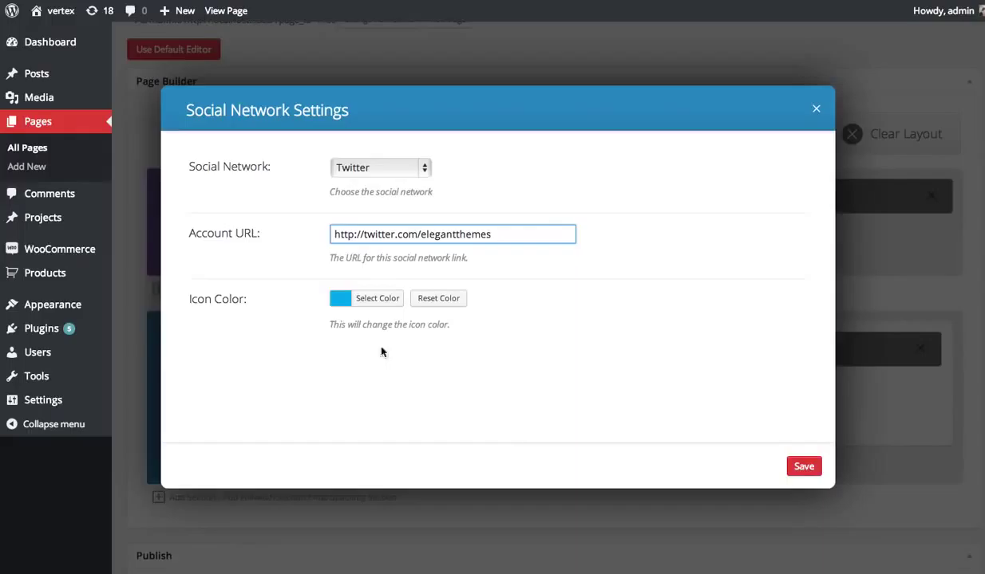
click(340, 305)
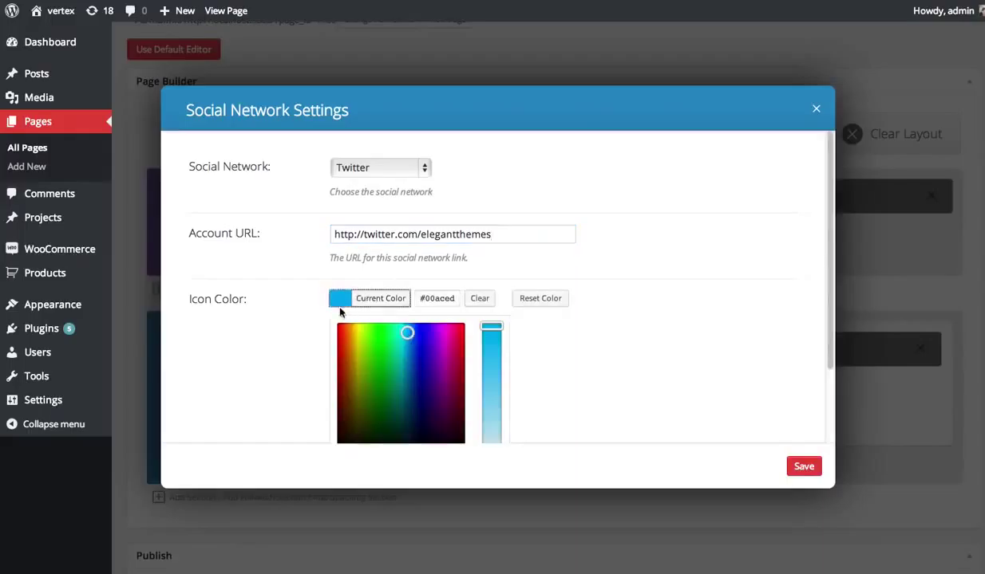
click(638, 341)
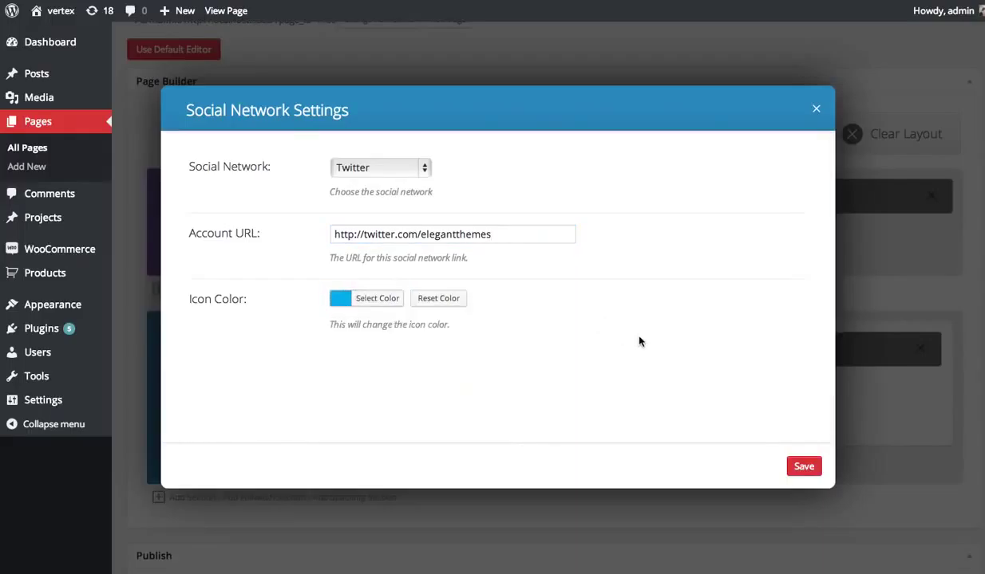
click(803, 466)
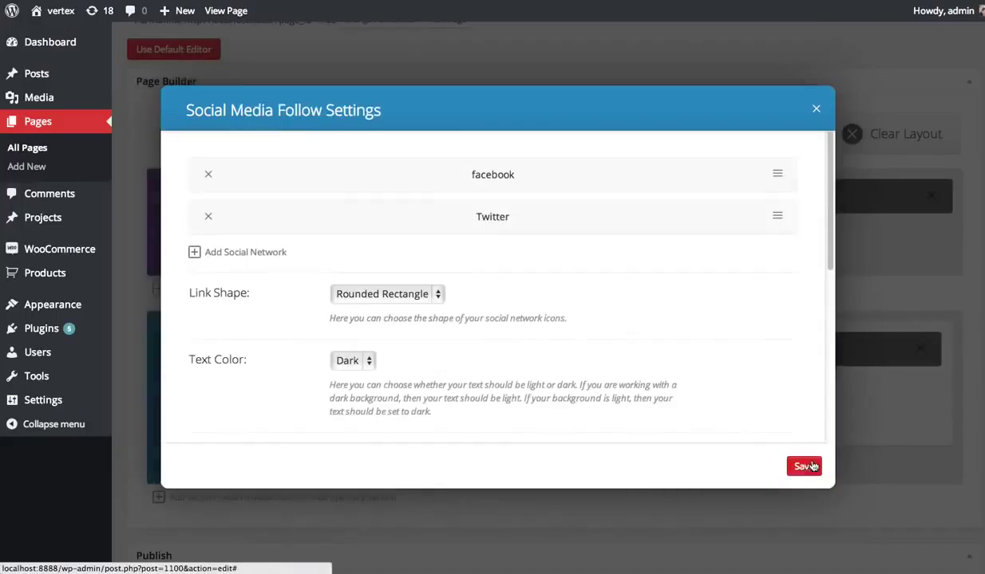
- Add a Google+ network pointing to its plus.google.com elegantthemes account URL
click(265, 254)
click(364, 174)
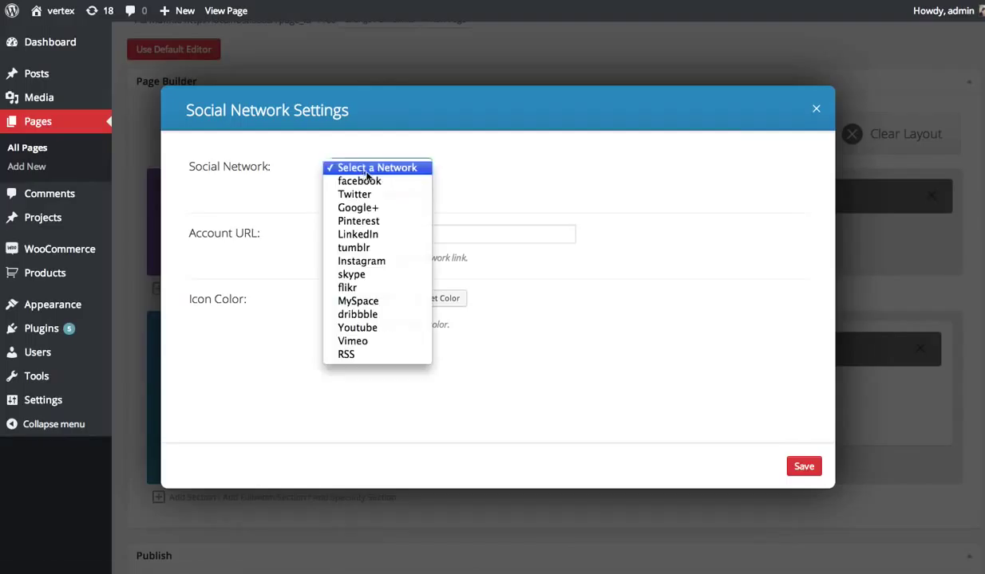
click(383, 209)
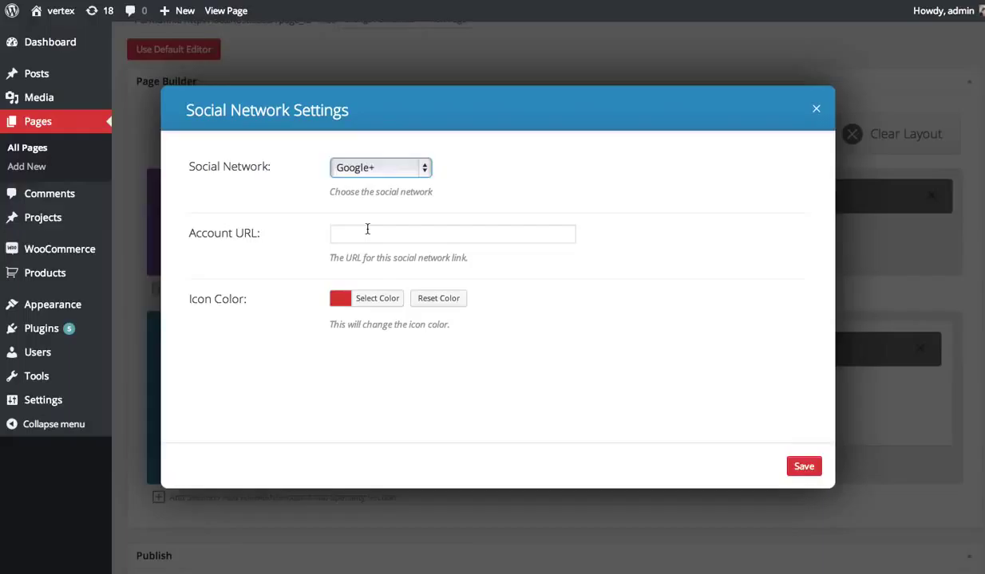
click(367, 229)
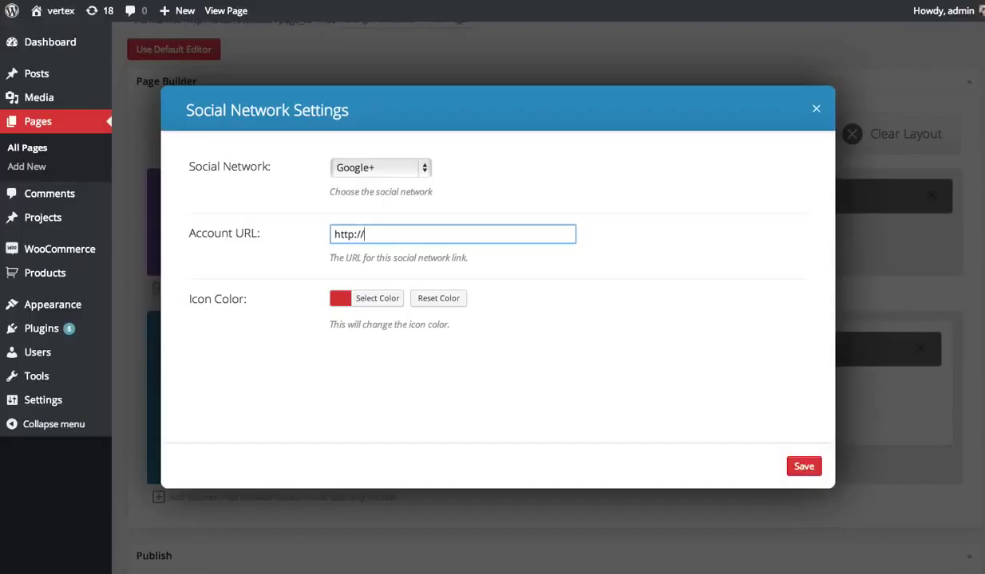
text(e.com)
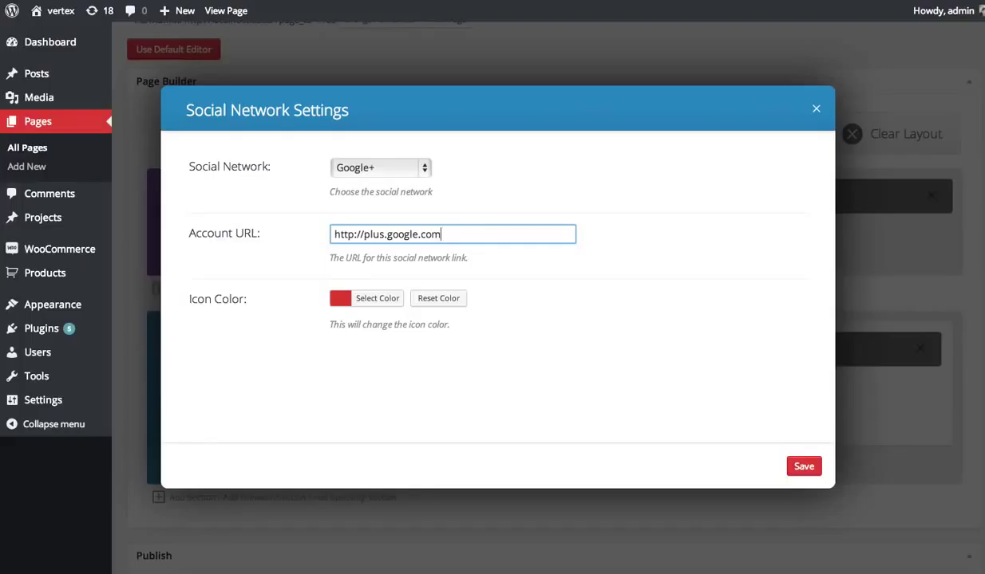
text(/+elegantthemes)
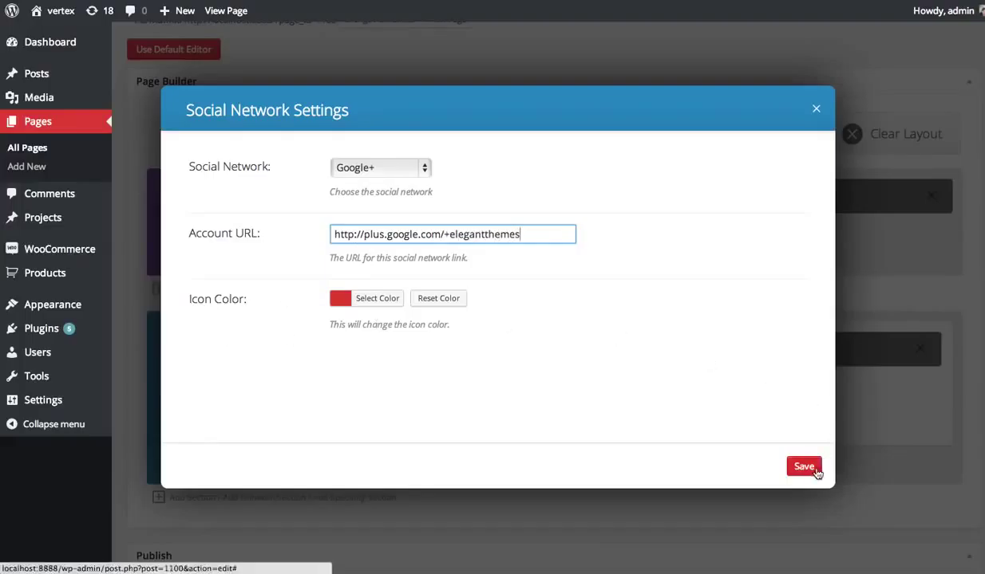
click(799, 464)
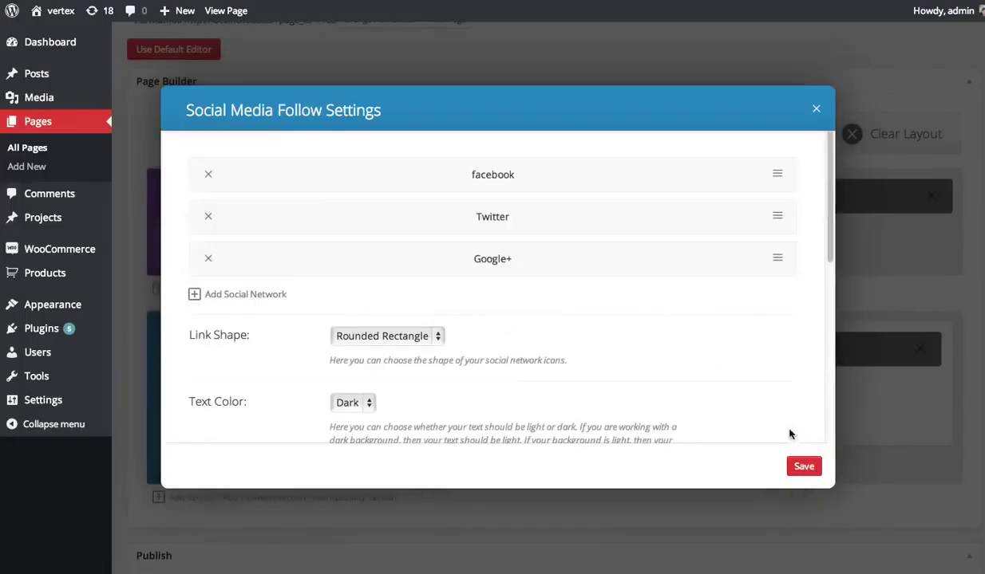
- Save the module, drag it above the Sidebar module, and update the page
click(804, 467)
scroll(607, 423, down, 3)
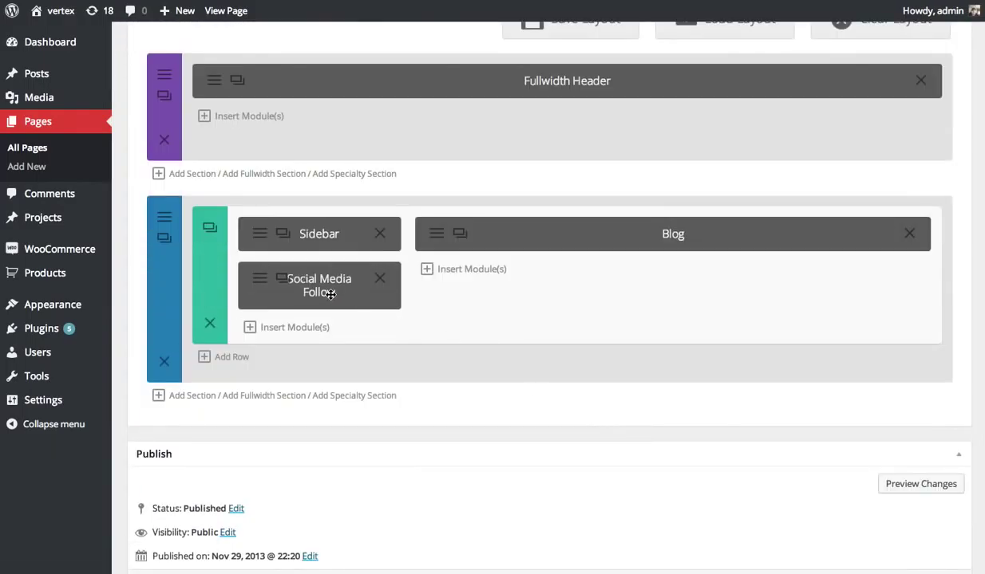
drag(313, 282, 316, 223)
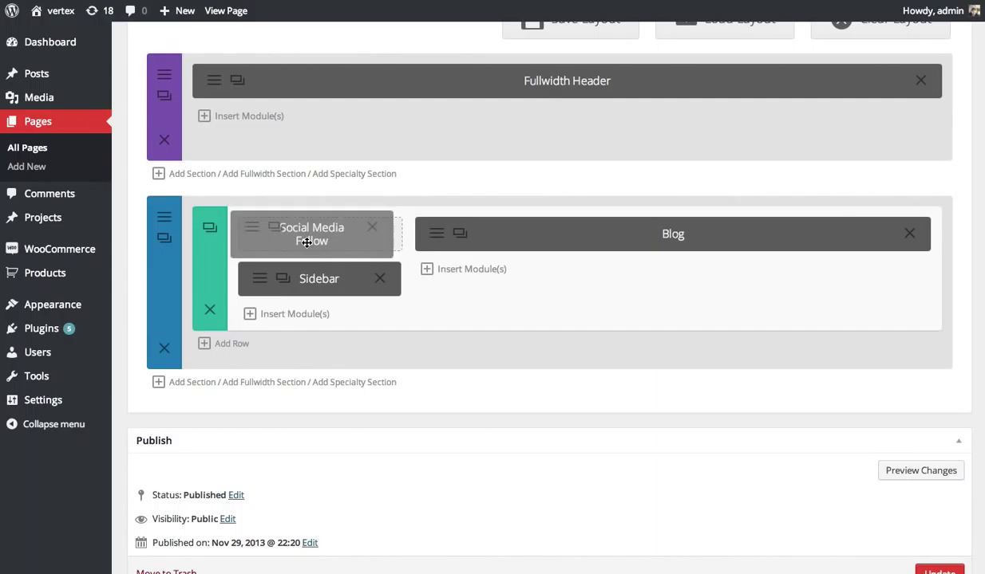
drag(306, 242, 312, 241)
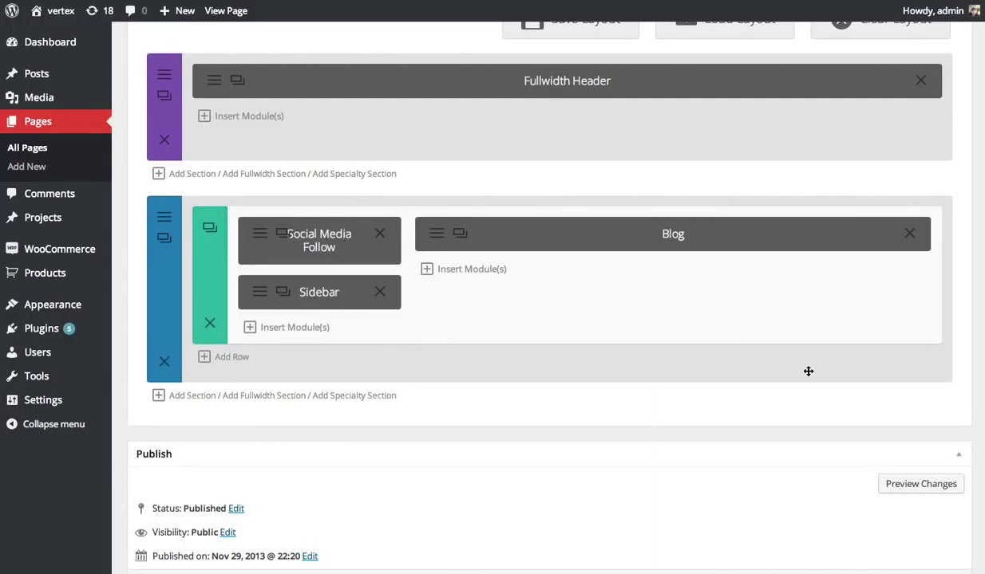
scroll(828, 511, down, 5)
click(939, 227)
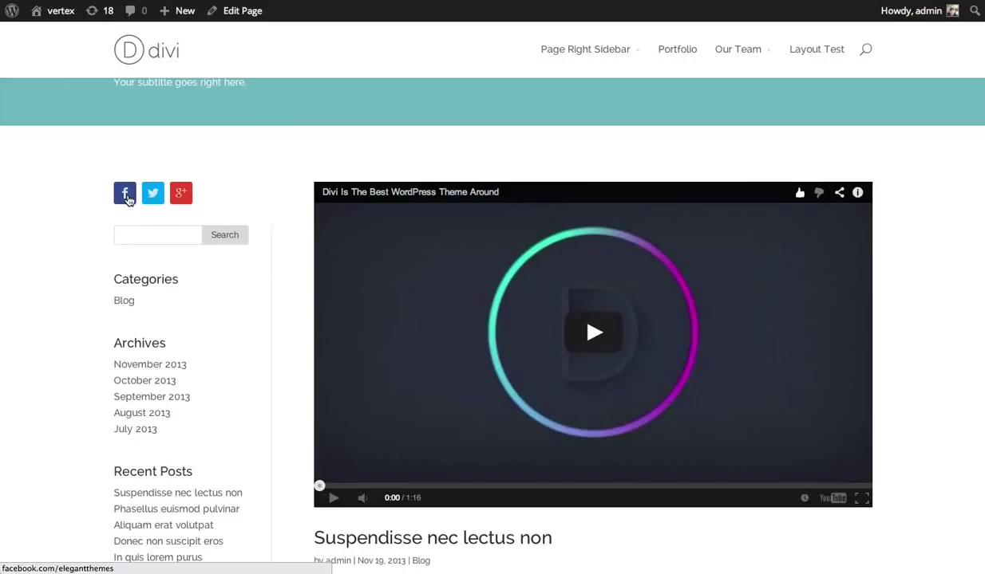
scroll(192, 210, up, 1)
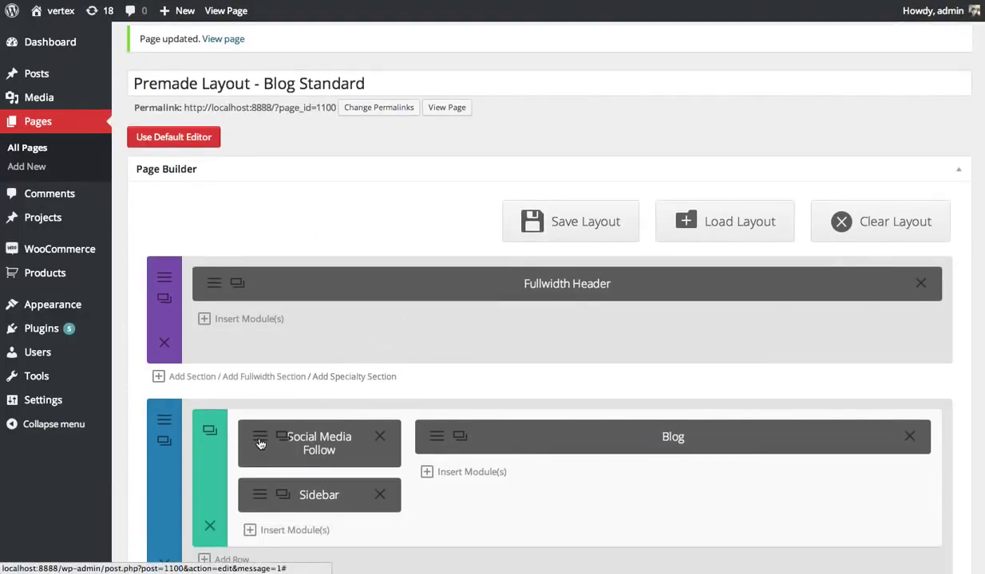
- Change the module's Link Shape to Circle, save it, and update the page
click(260, 445)
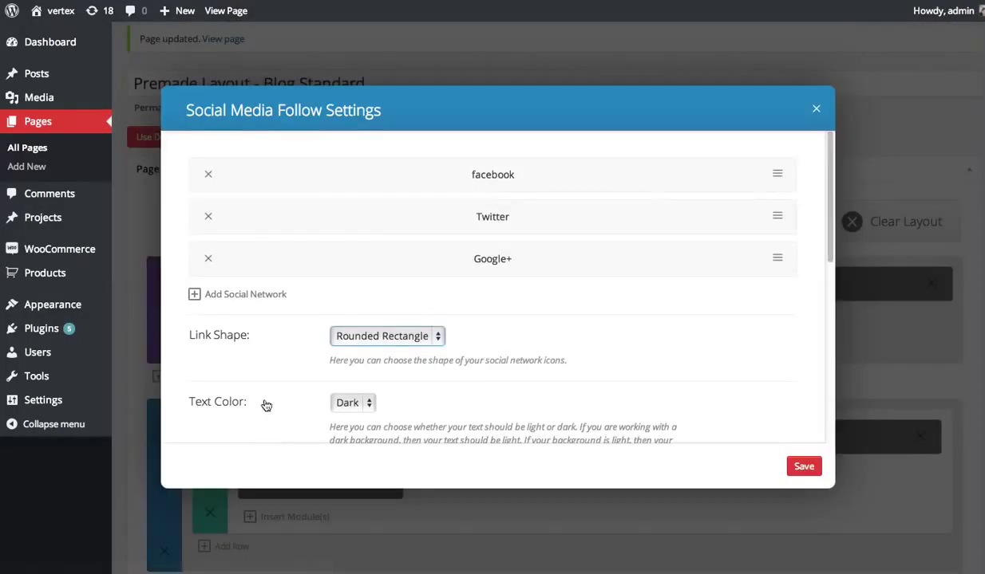
scroll(523, 300, down, 1)
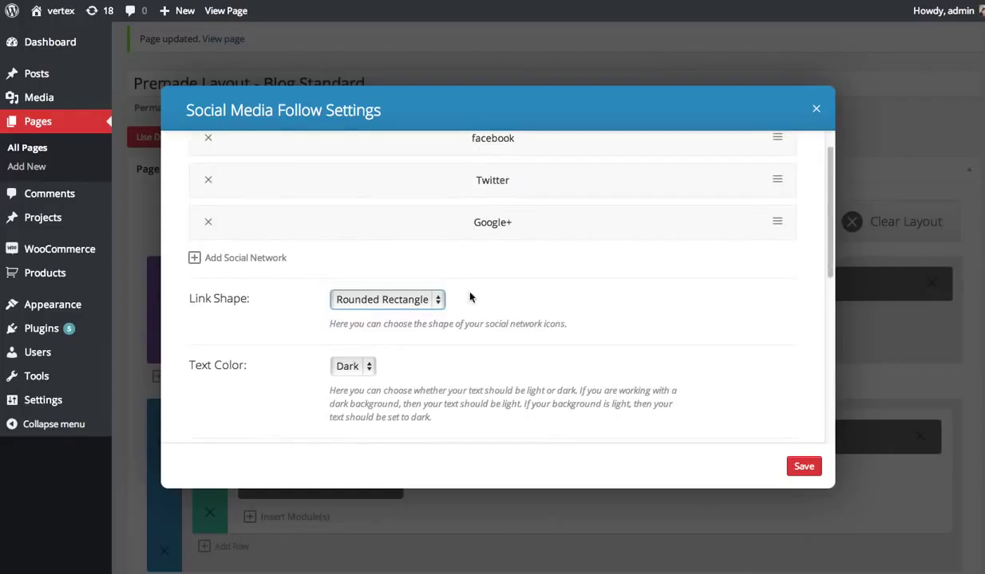
click(391, 299)
click(371, 313)
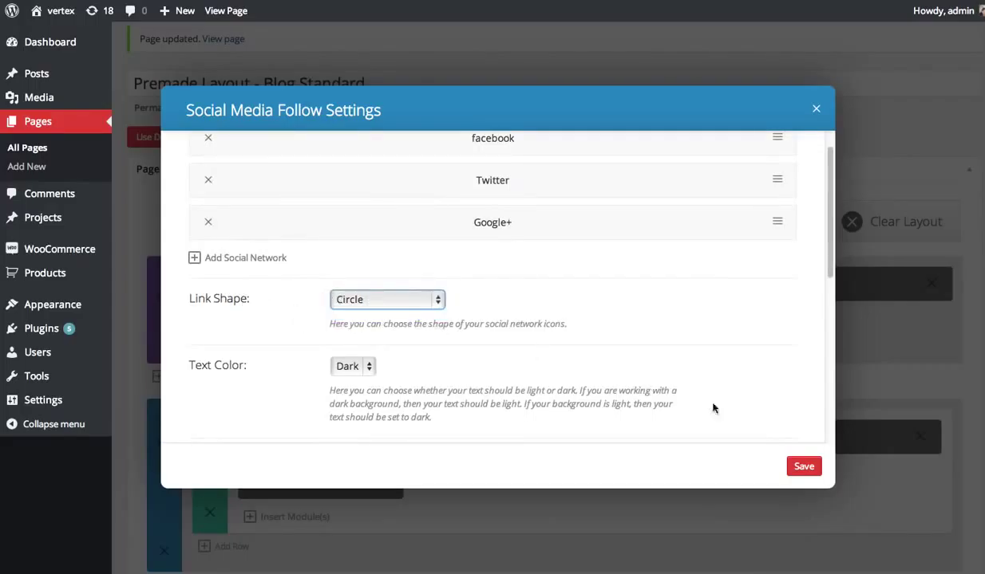
click(803, 467)
scroll(818, 433, down, 5)
click(942, 275)
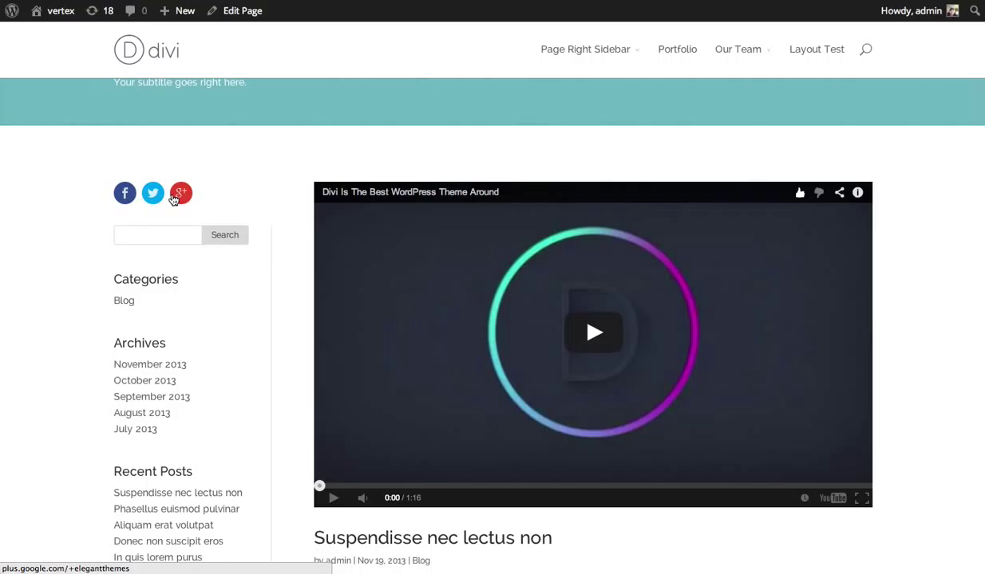
- Return from the live blog page to the Edit Page screen via the admin bar
scroll(151, 197, up, 1)
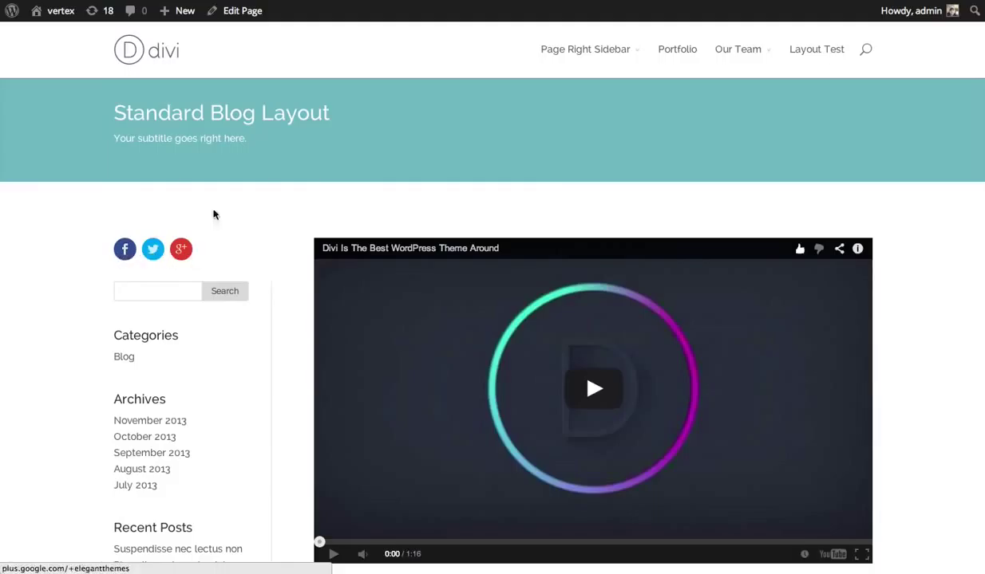
click(232, 10)
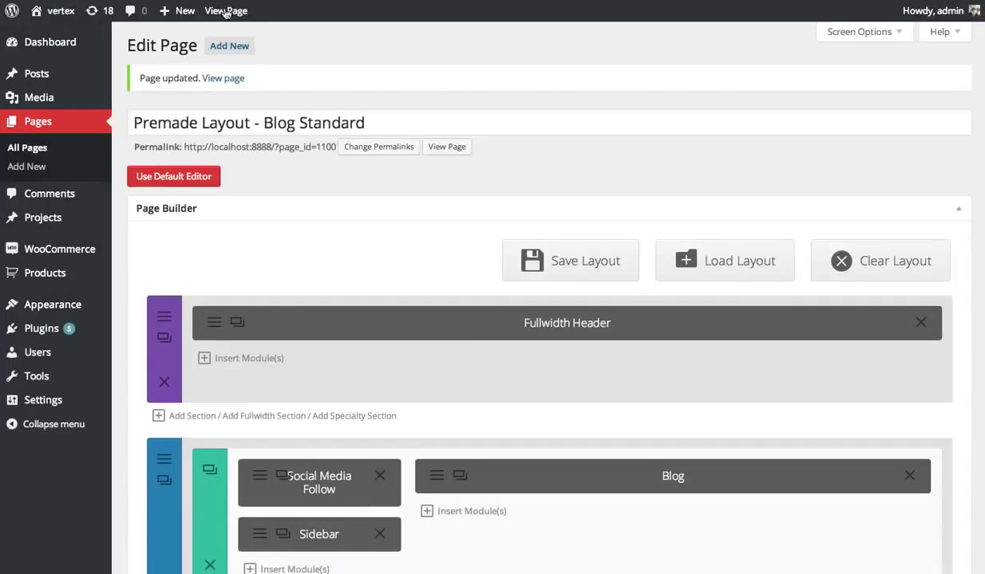
- Set the facebook network's icon colour to teal #49b1bc
click(260, 483)
scroll(370, 281, down, 3)
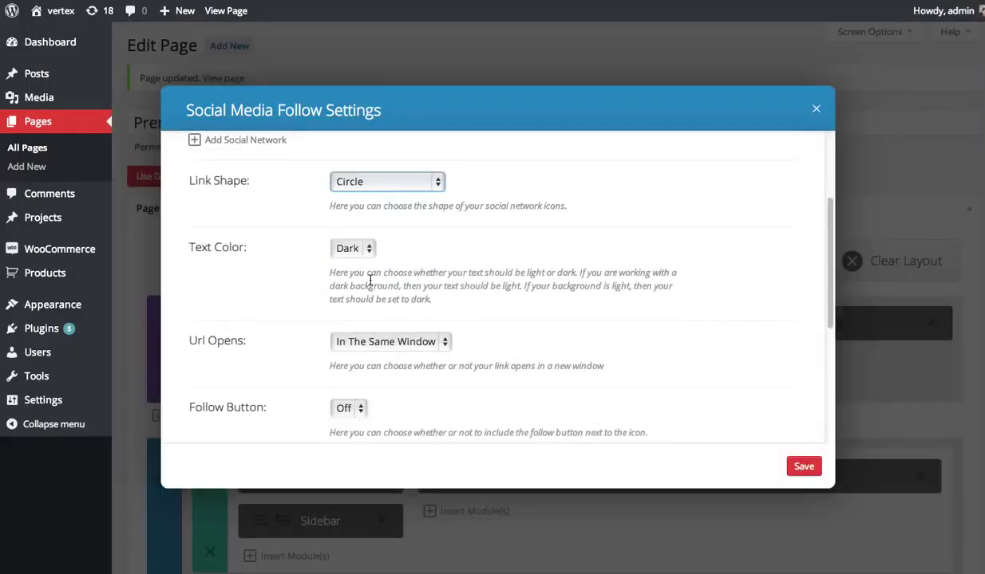
scroll(370, 280, up, 2)
click(778, 177)
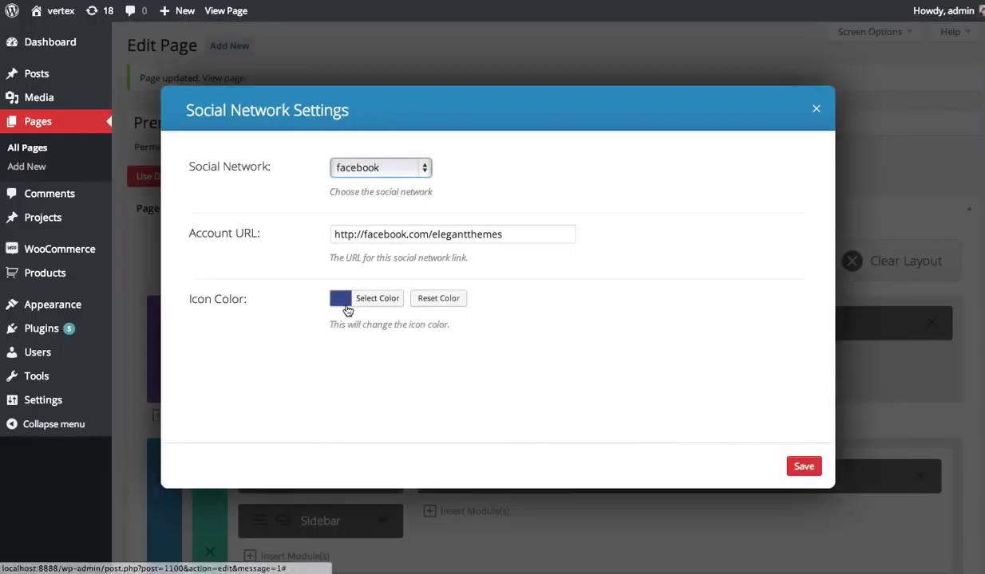
click(342, 302)
drag(402, 366, 403, 356)
click(438, 297)
key(ctrl+c)
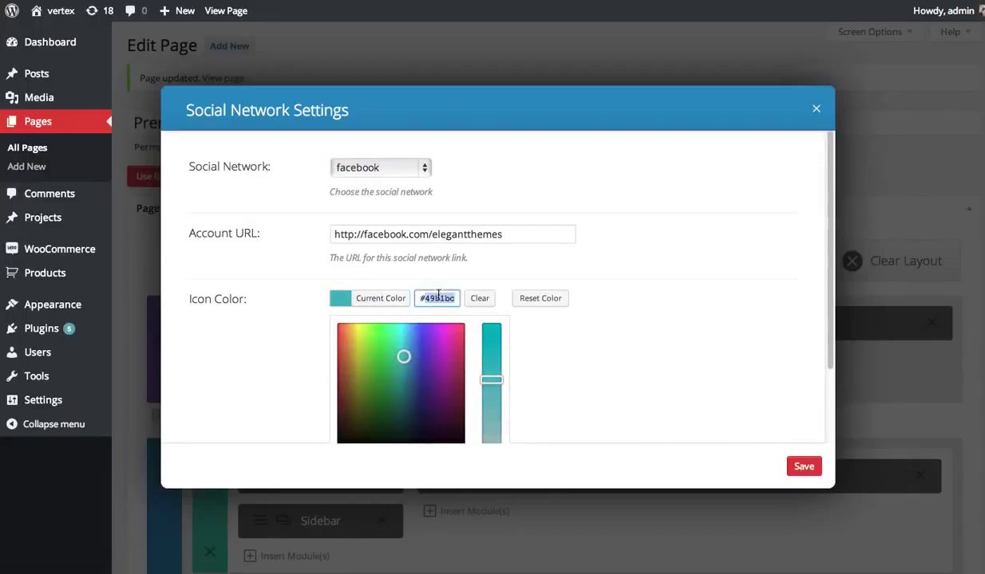
click(804, 467)
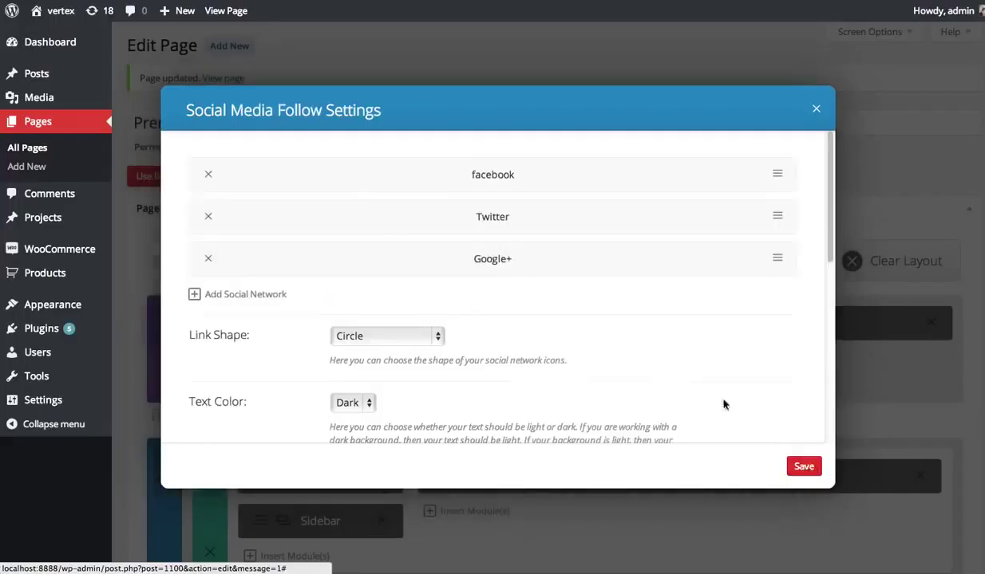
- Review Twitter's icon colour, paste #49b1bc as the Google+ icon colour, and save the module
click(778, 217)
click(342, 298)
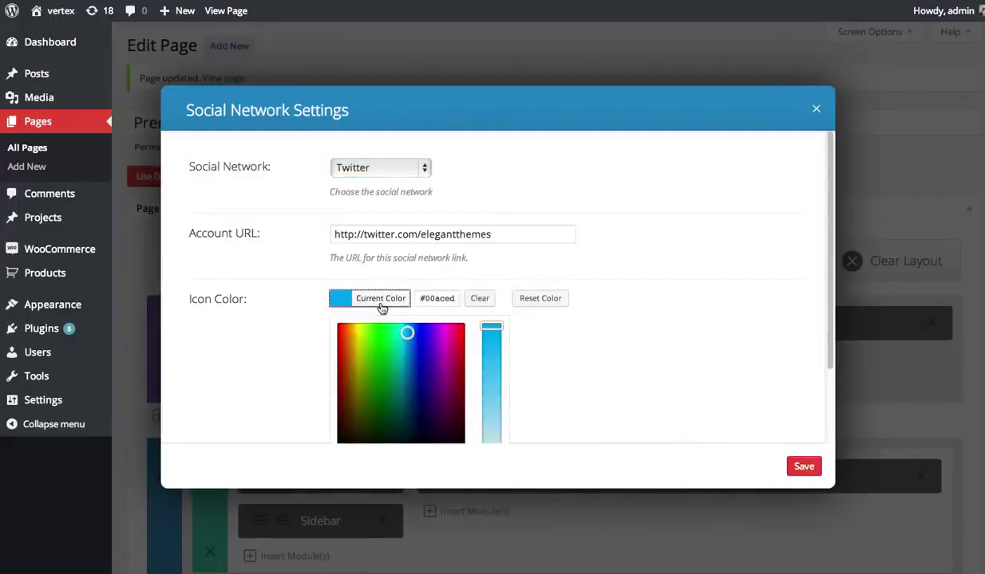
click(800, 465)
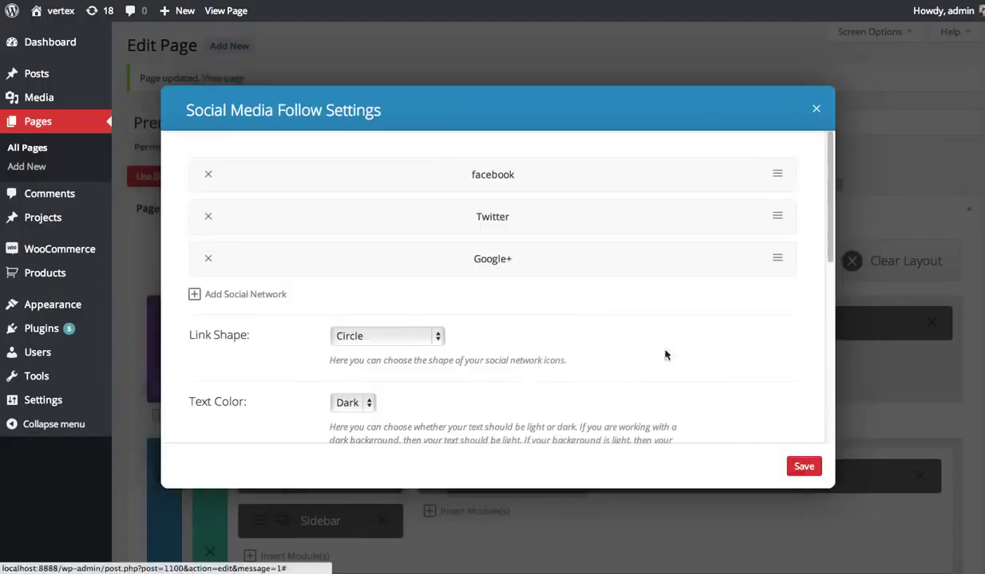
click(778, 261)
click(333, 300)
click(439, 298)
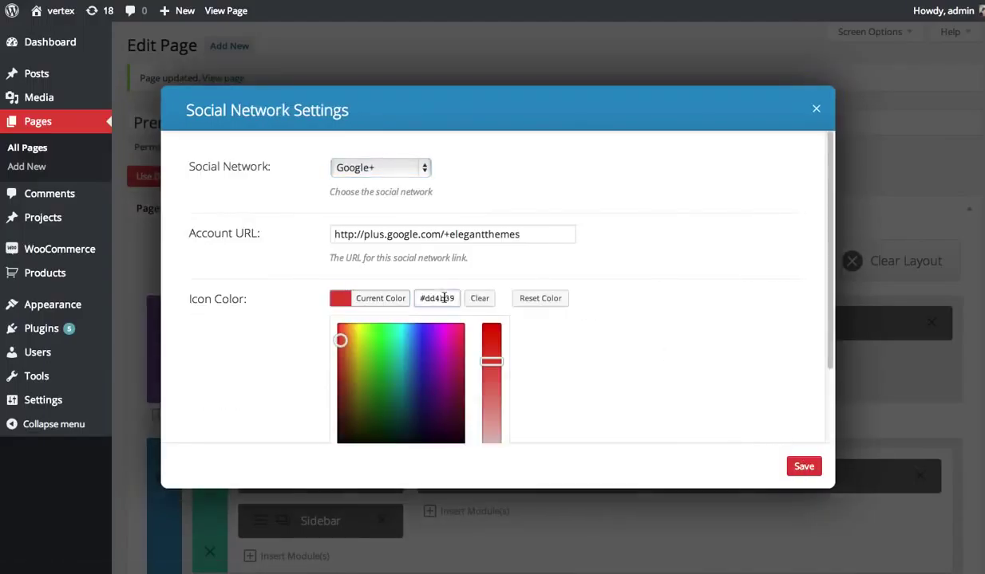
key(ctrl+v)
click(802, 466)
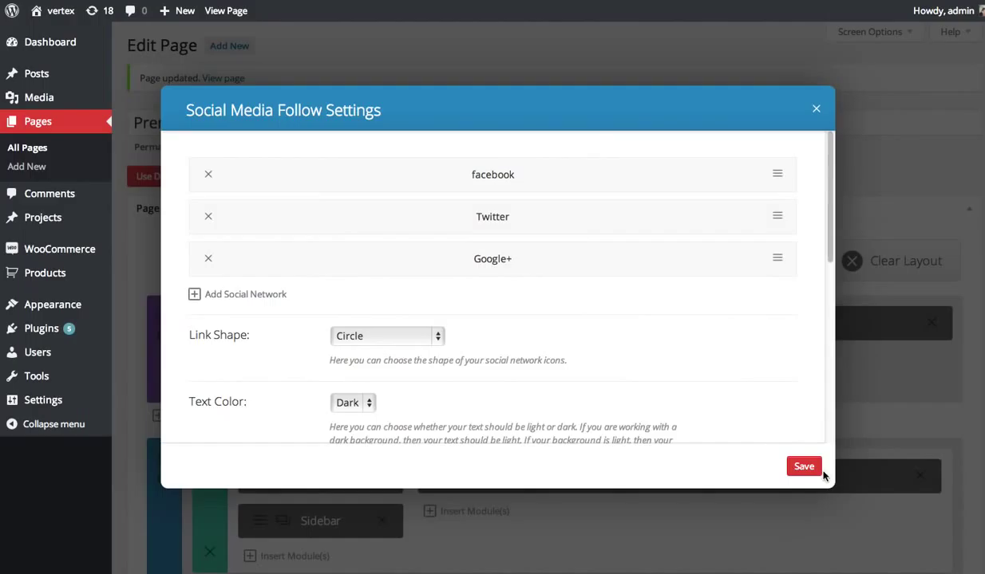
click(802, 464)
scroll(816, 462, down, 10)
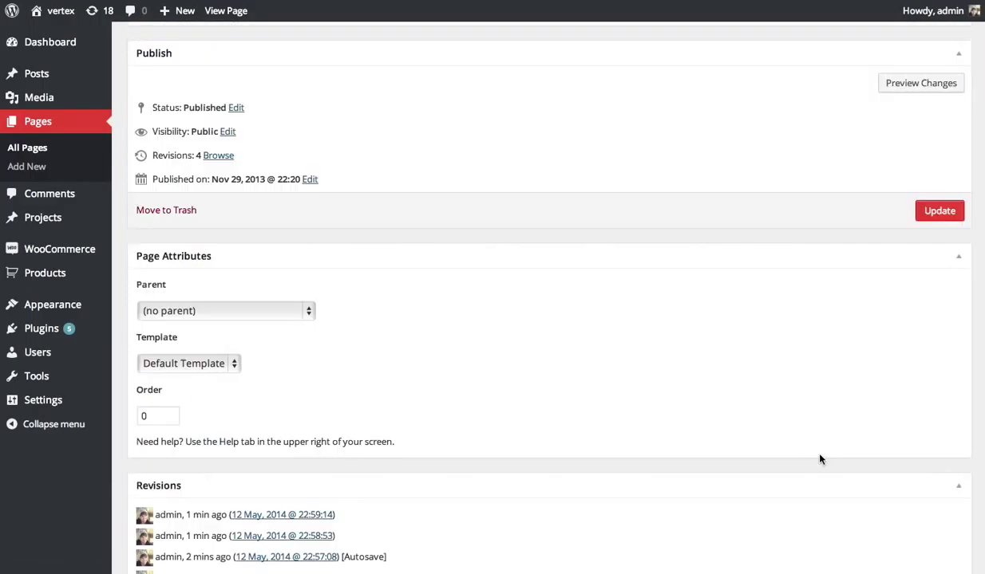
- Update the Standard Blog Layout page and check the teal Facebook, Twitter and Google+ icons live
click(939, 212)
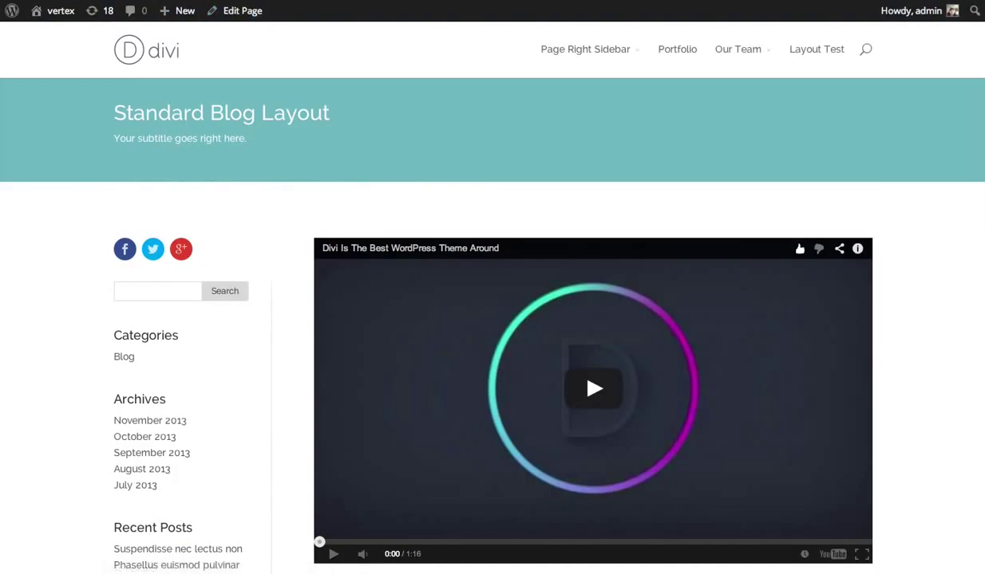
scroll(567, 207, down, 1)
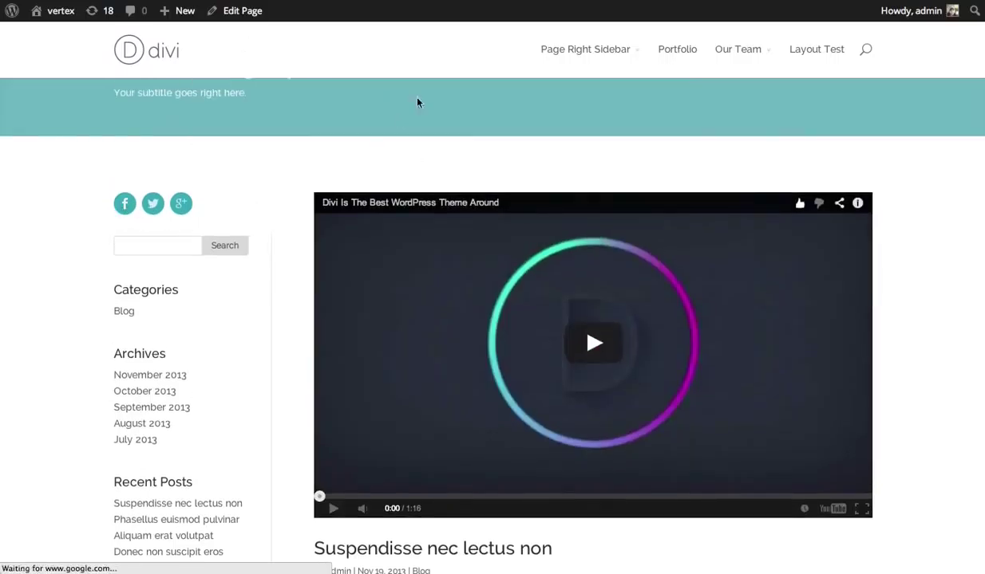
scroll(246, 170, up, 1)
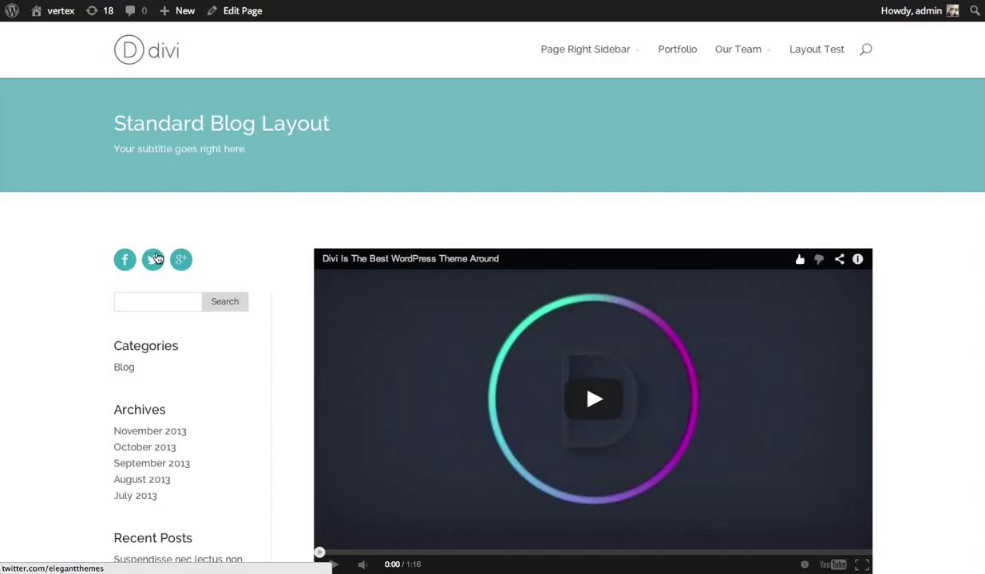
scroll(272, 163, down, 10)
scroll(281, 188, up, 10)
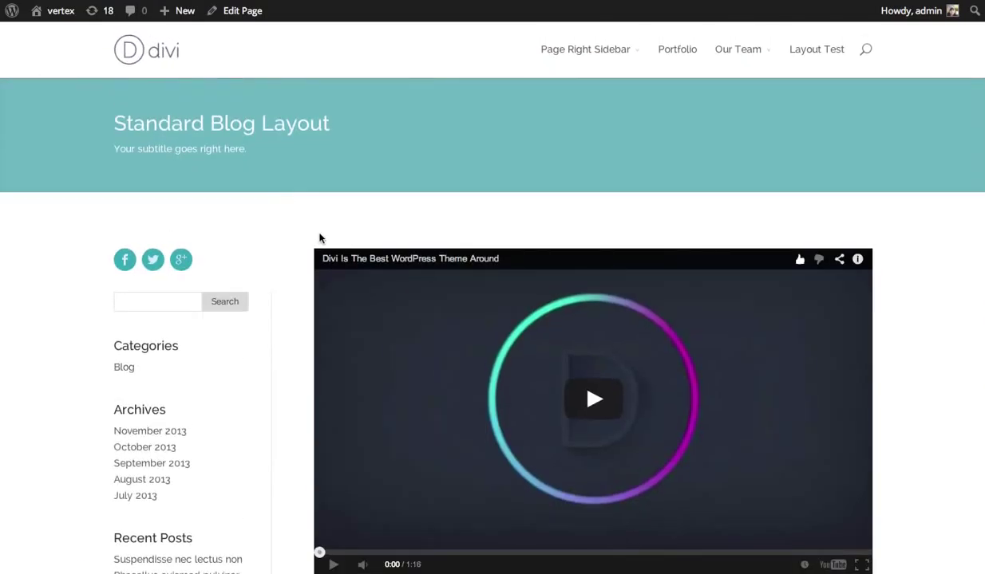